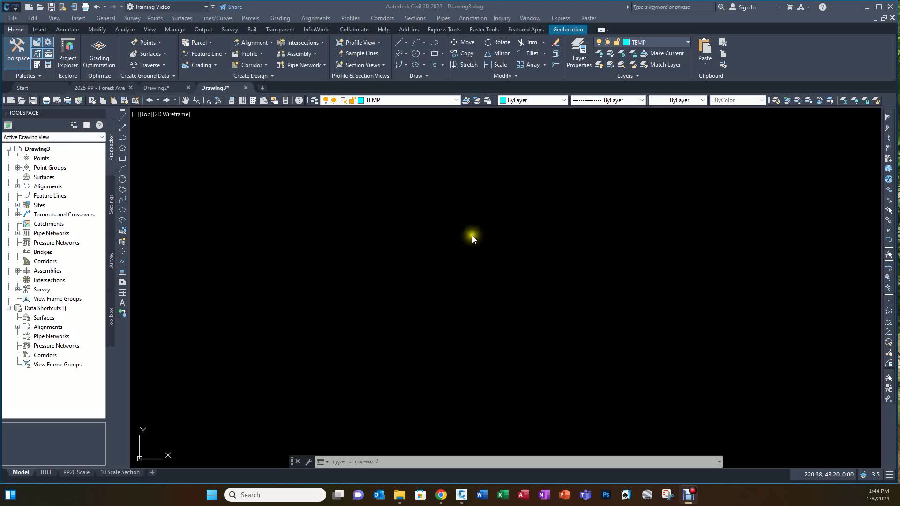
- Make layer 0 the current layer
click(428, 99)
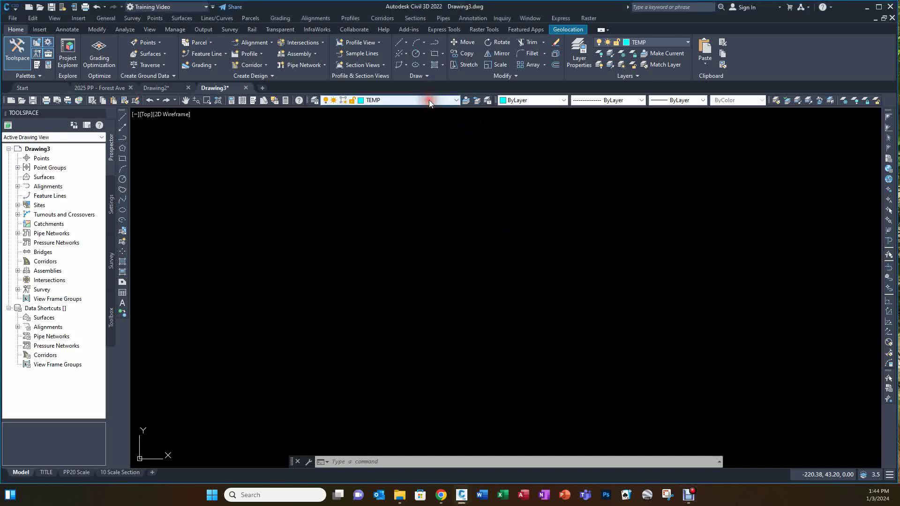
click(418, 99)
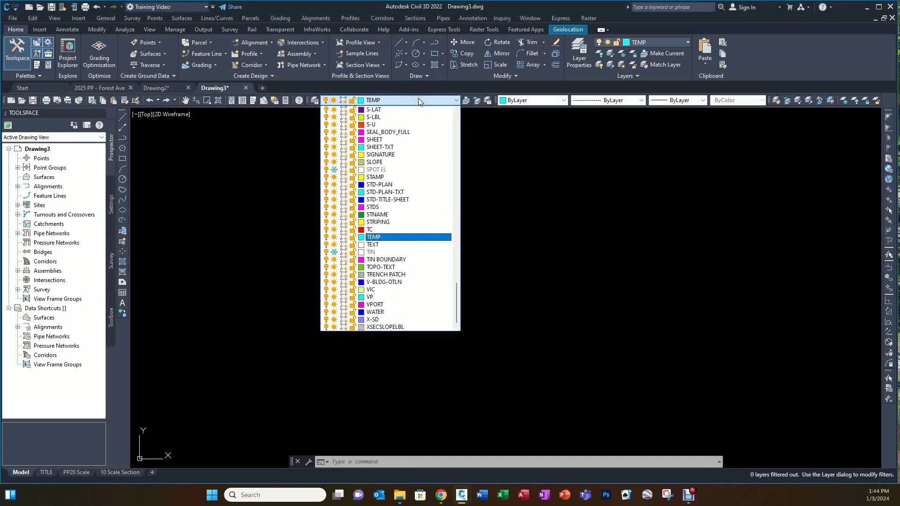
click(412, 109)
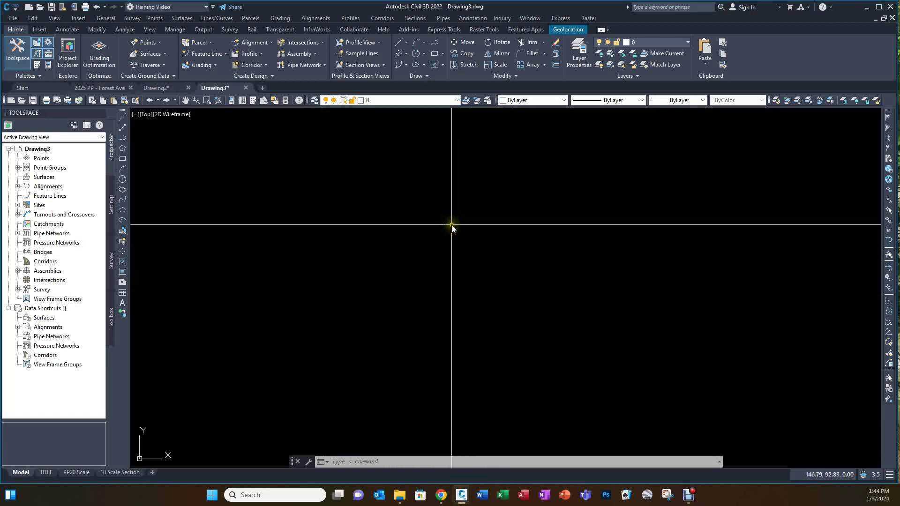
- Draw a circle with a radius of 0.5 in the empty model space
text(c)
key(Return)
click(444, 242)
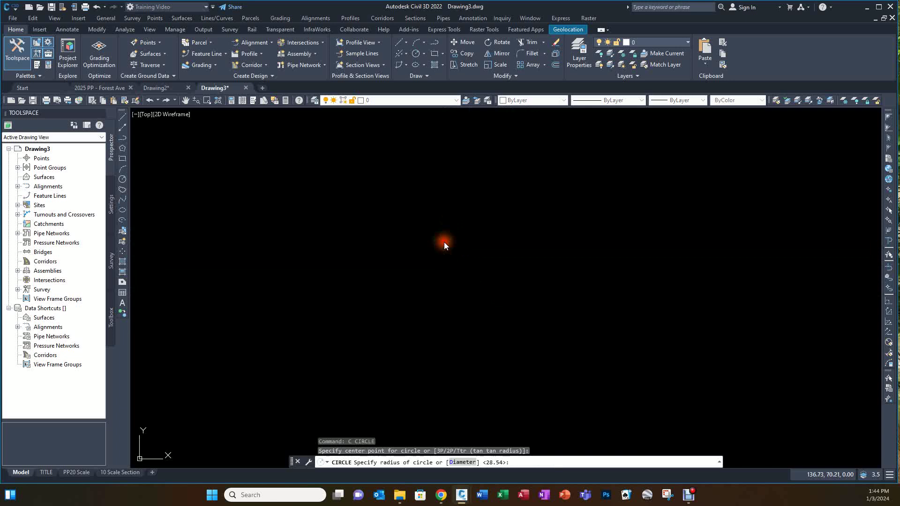
text(.5)
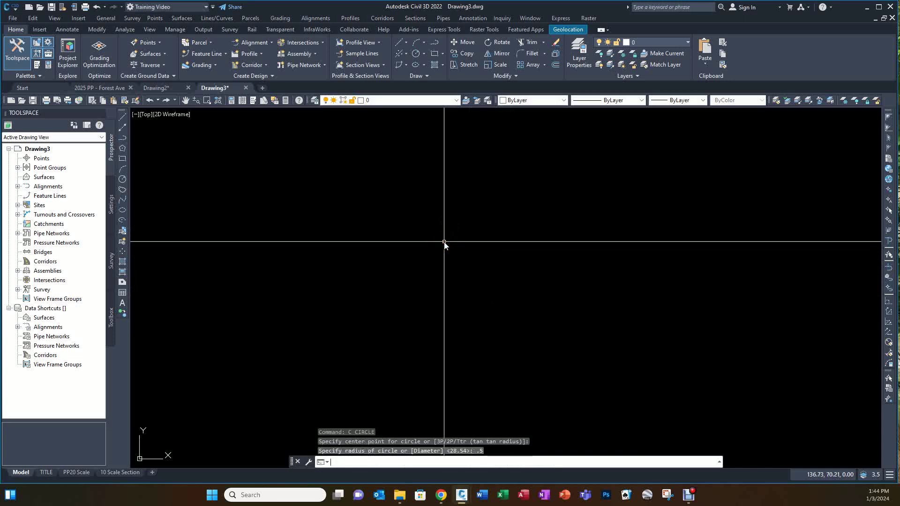
key(Return)
- Draw a horizontal line from the circle's center out past its left side, about two circle diameters long
scroll(465, 192, up, 5)
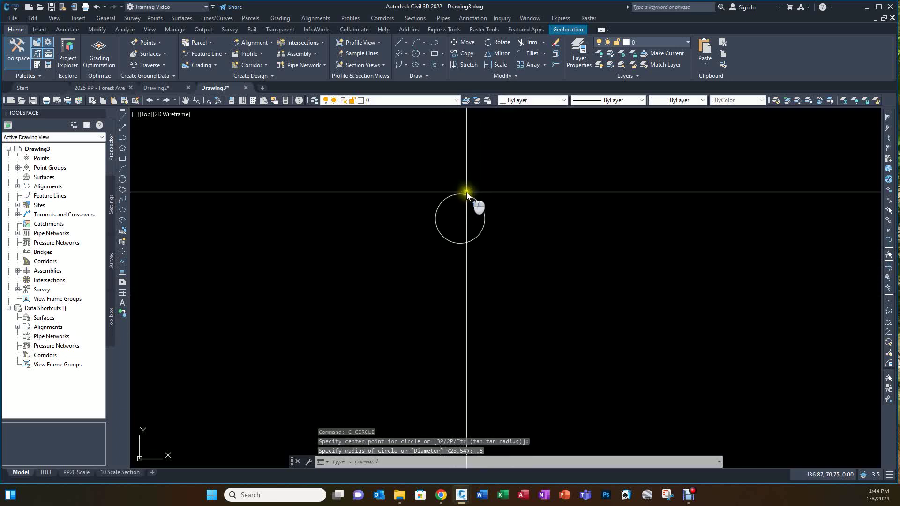
middle_drag(416, 170, 454, 213)
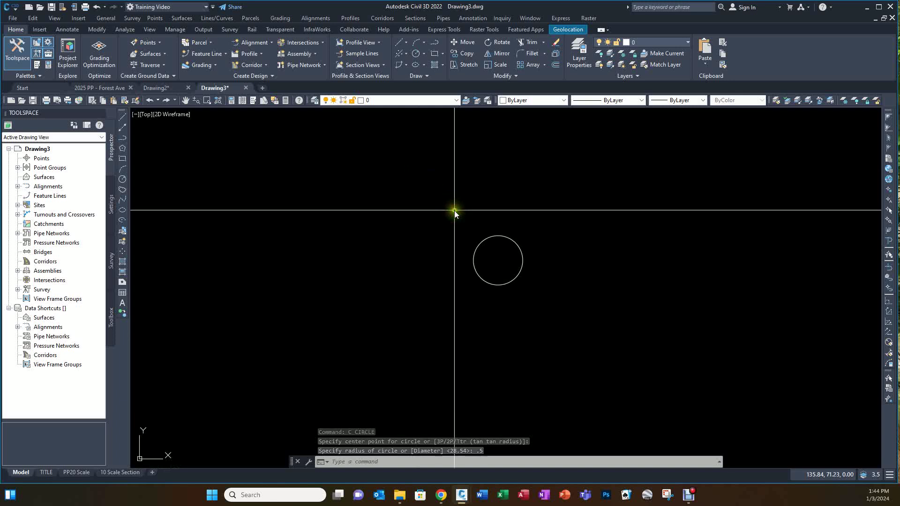
text(l)
key(Return)
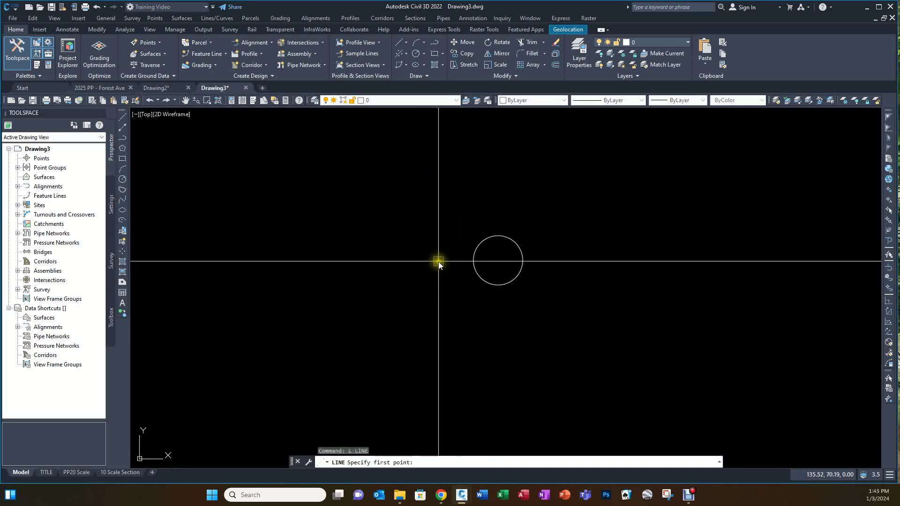
text(CEN)
key(Return)
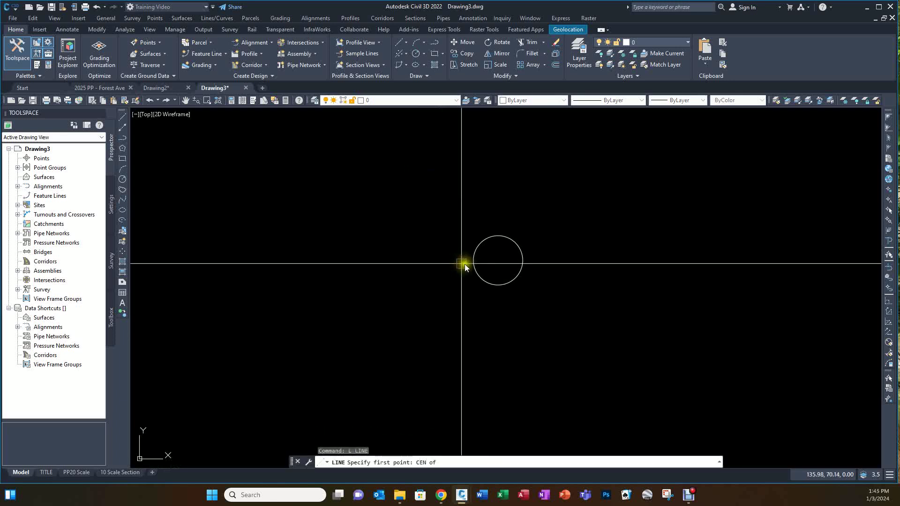
click(473, 261)
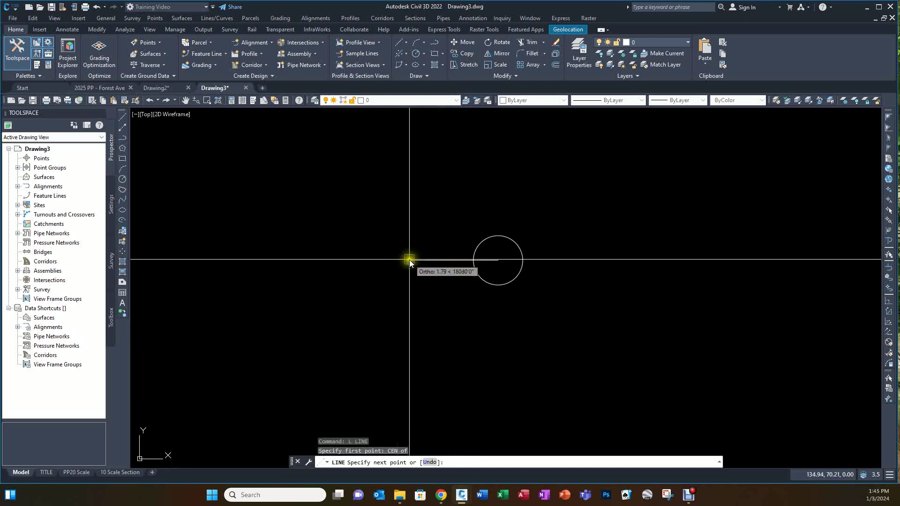
click(401, 261)
key(Return)
- Move the horizontal line by its midpoint onto the circle's center so it extends equally on both sides
click(450, 260)
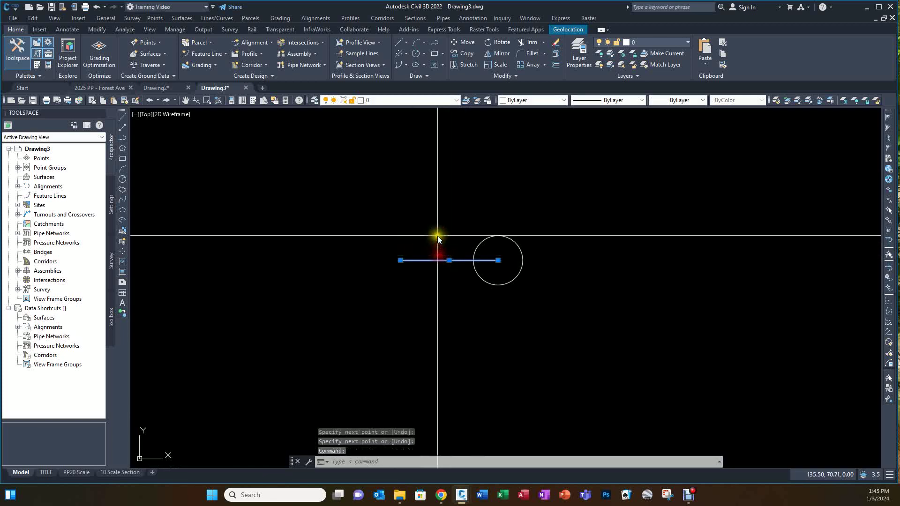
click(449, 261)
key(space)
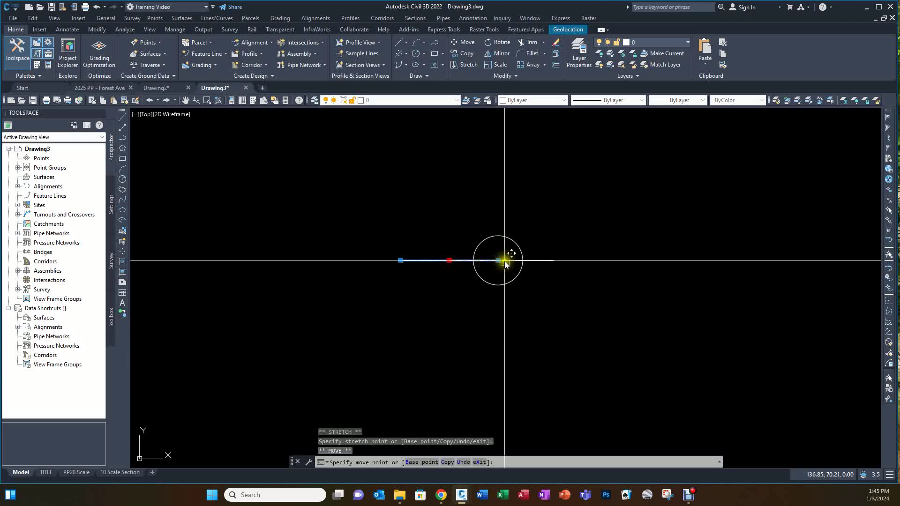
click(498, 261)
key(Escape)
key(Escape)
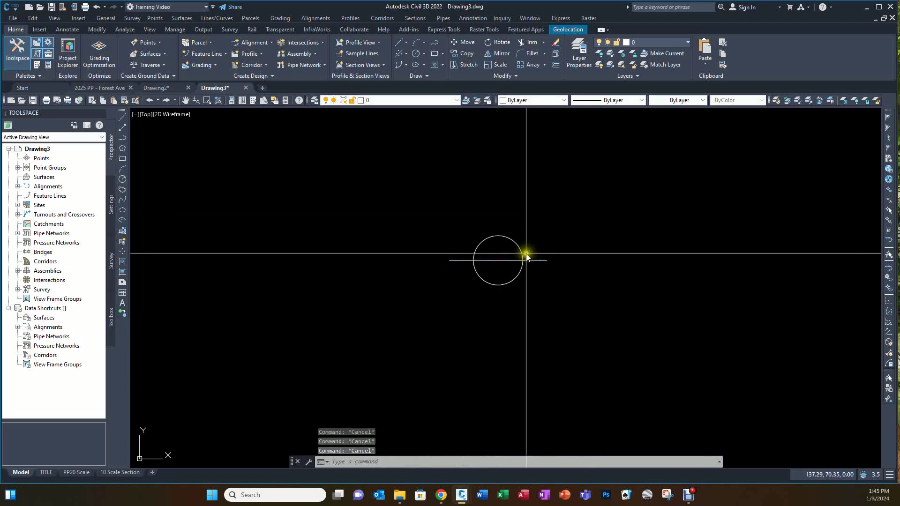
- Trim away the part of the line inside the circle, keeping the two outer stubs
text(tr)
key(Return)
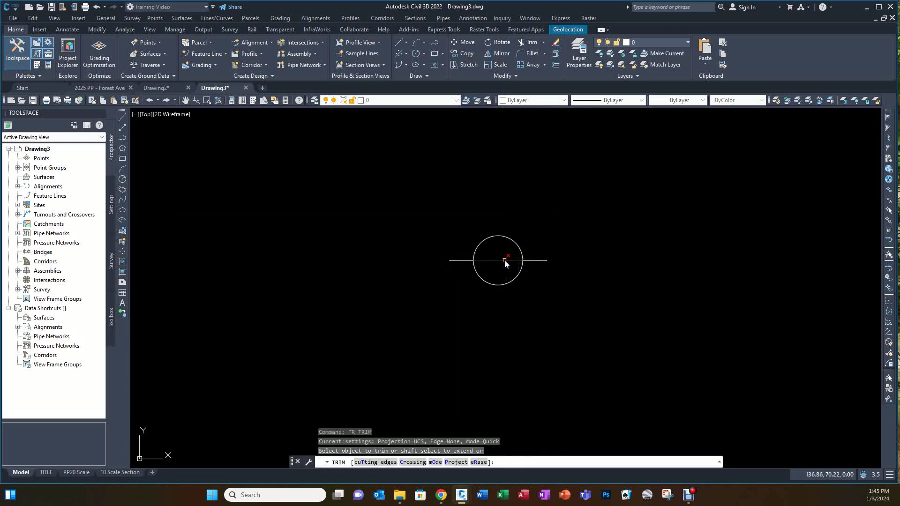
click(505, 261)
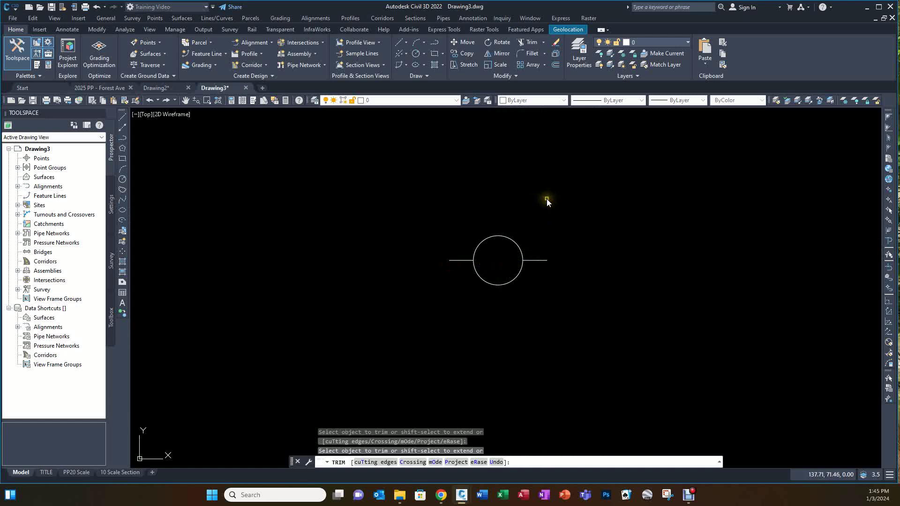
key(Return)
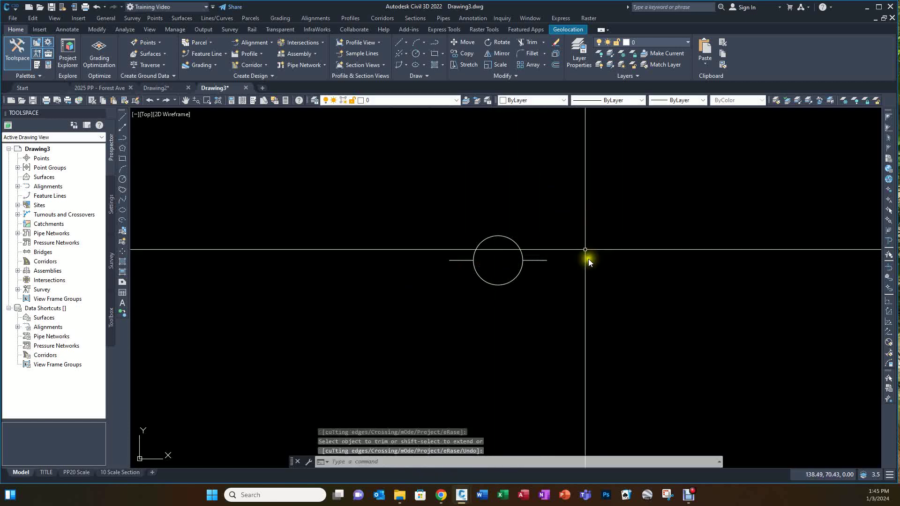
click(547, 201)
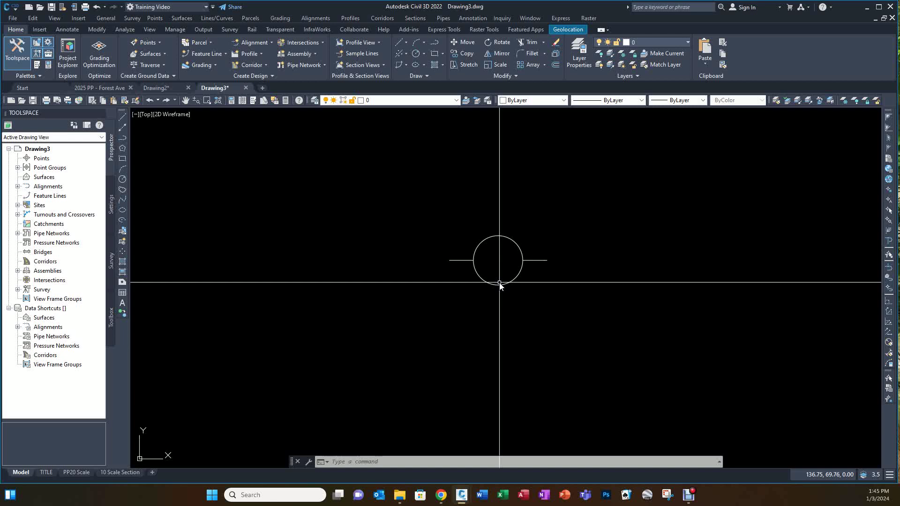
- Start an attribute definition with the tag TAG and the prompt ENTER INFO
text(ATTDE)
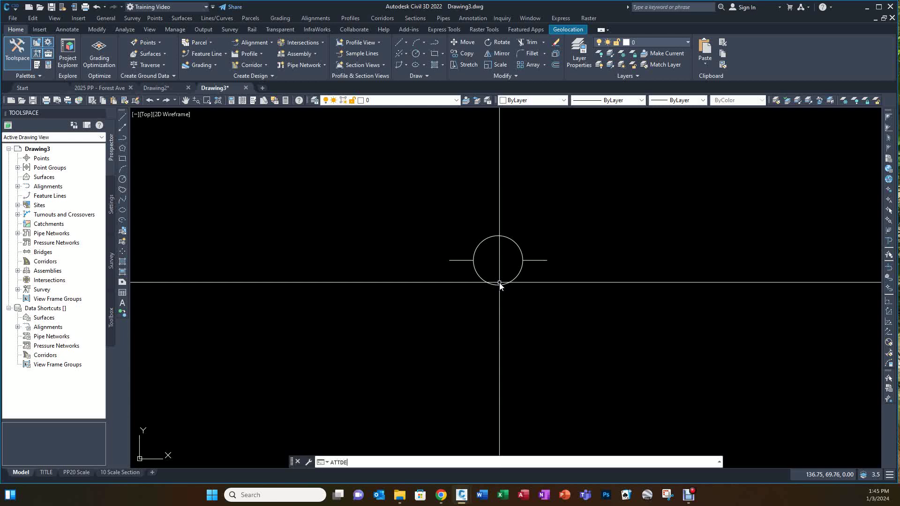
text(F)
key(Return)
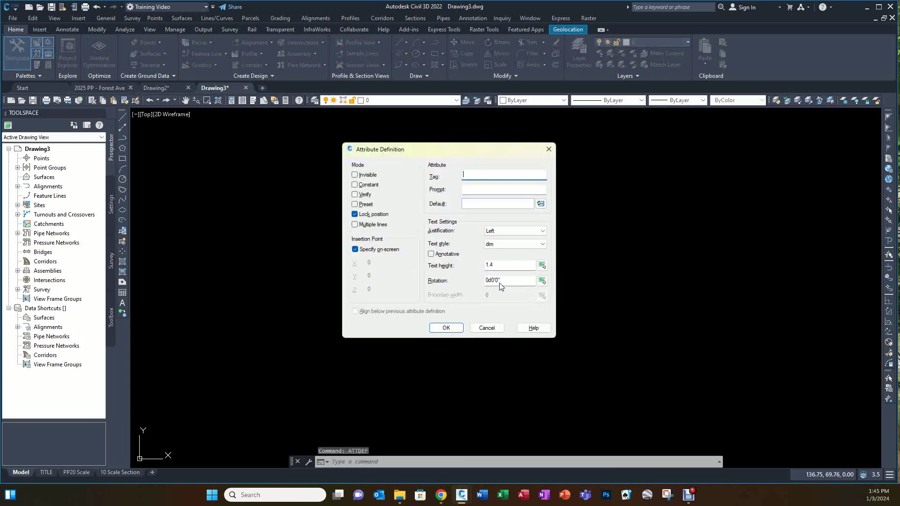
click(494, 194)
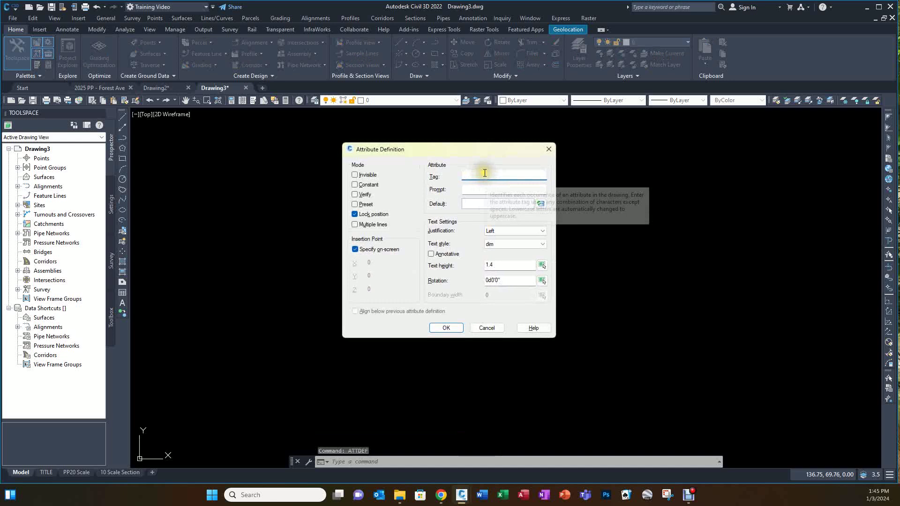
text(TA)
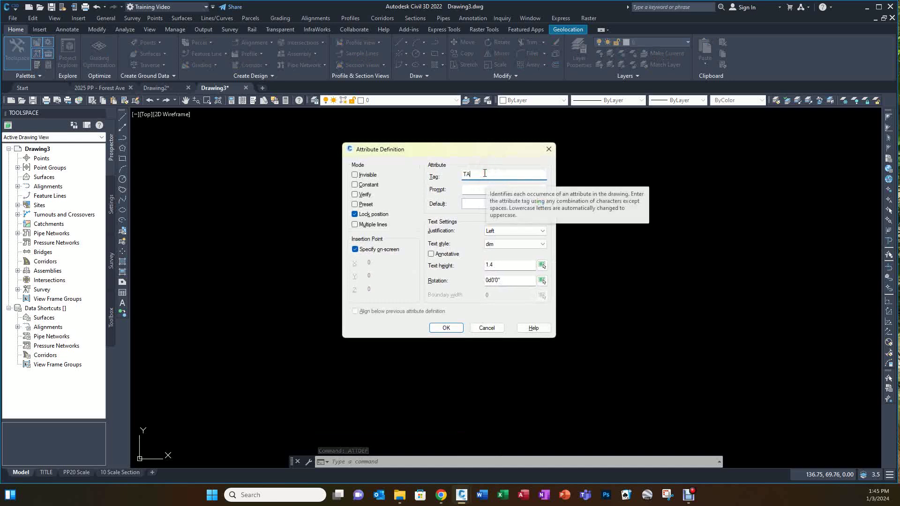
text(G)
click(479, 191)
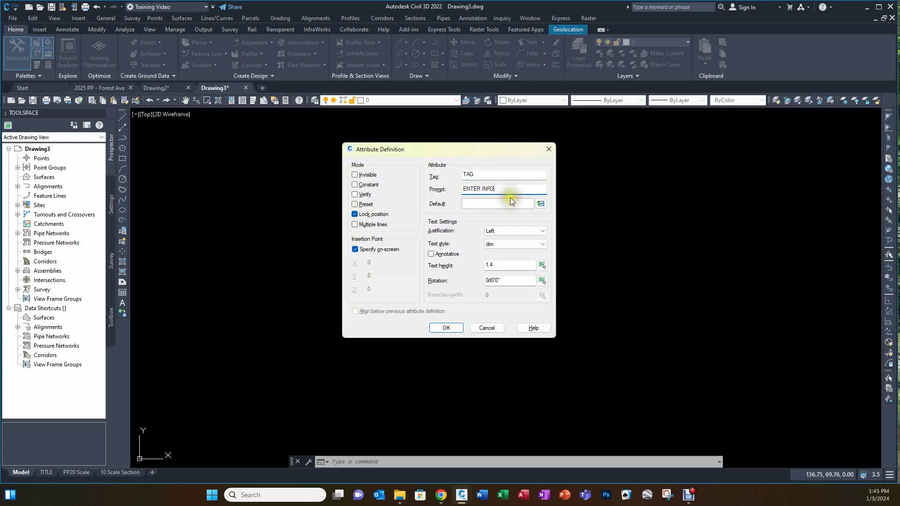
- Set the attribute's justification to Center, turn off Lock position, and place it below and to the left of the circle
click(510, 231)
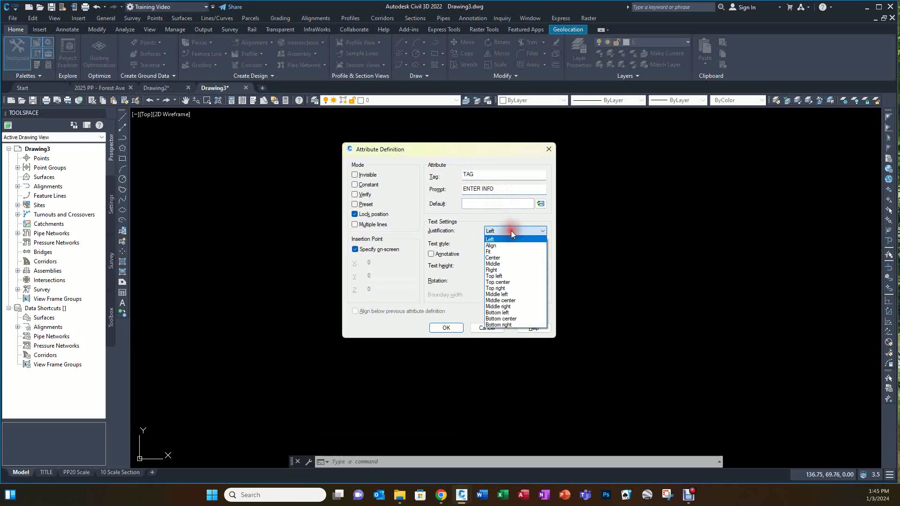
click(494, 258)
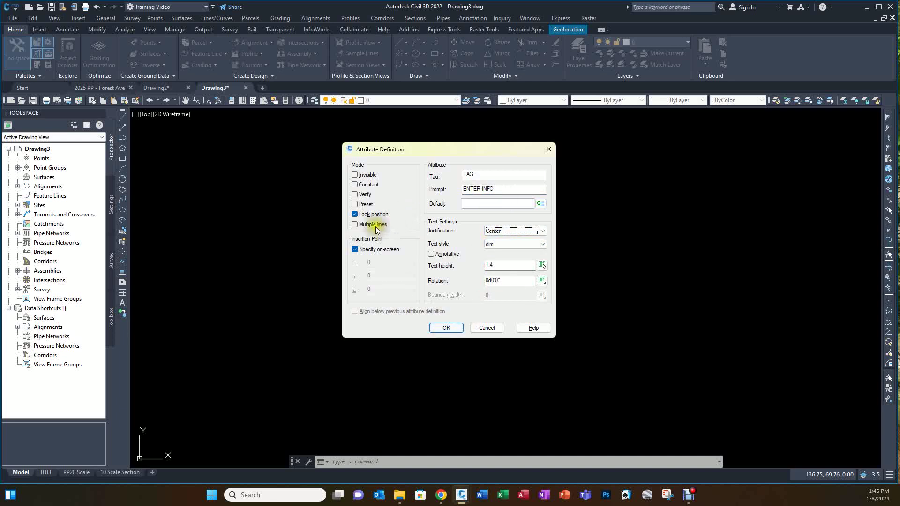
click(354, 214)
click(444, 328)
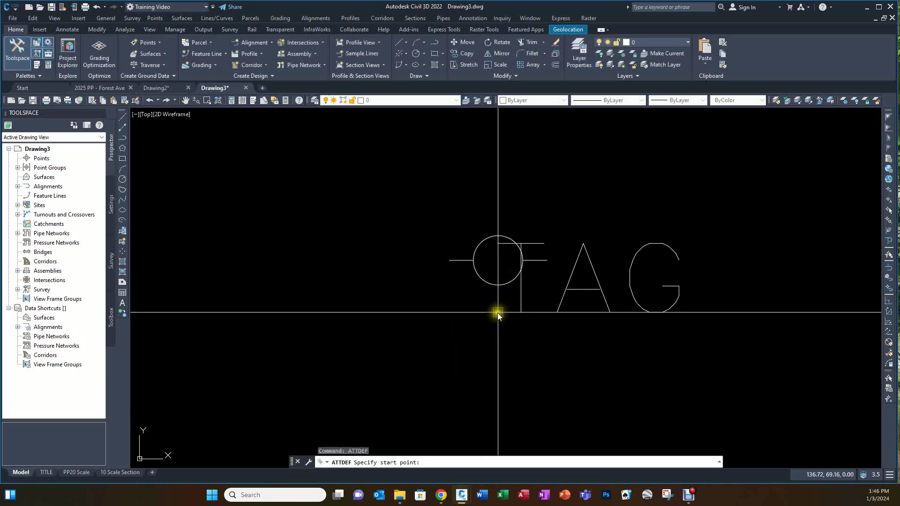
click(412, 369)
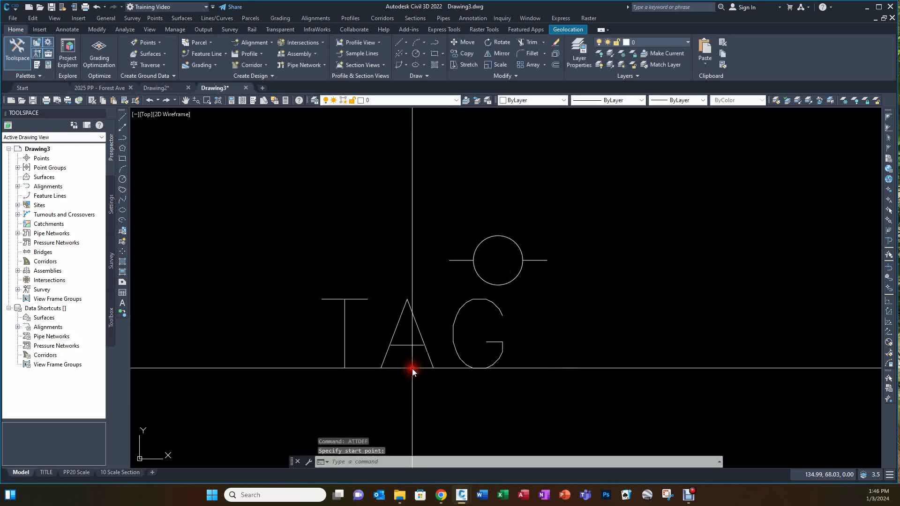
- Move the TAG attribute horizontally by its center grip so it lines up beneath the circle's center
click(468, 313)
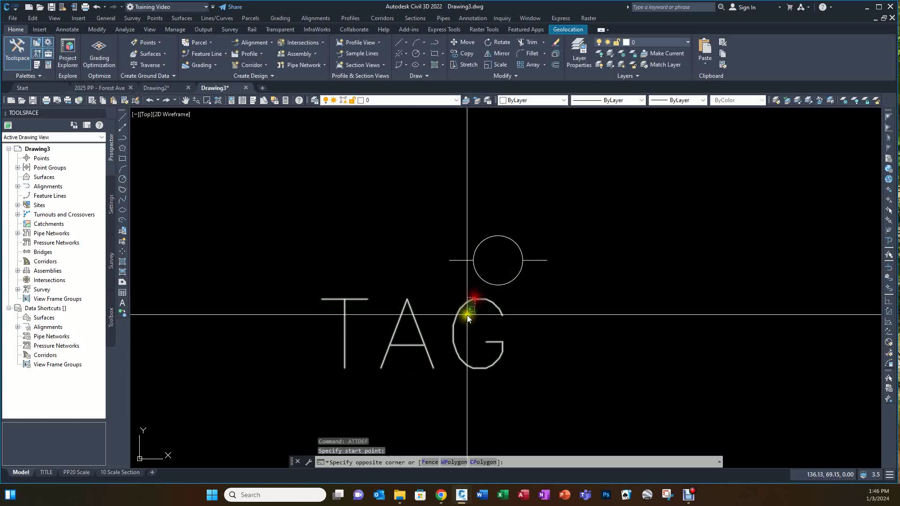
click(408, 361)
click(412, 369)
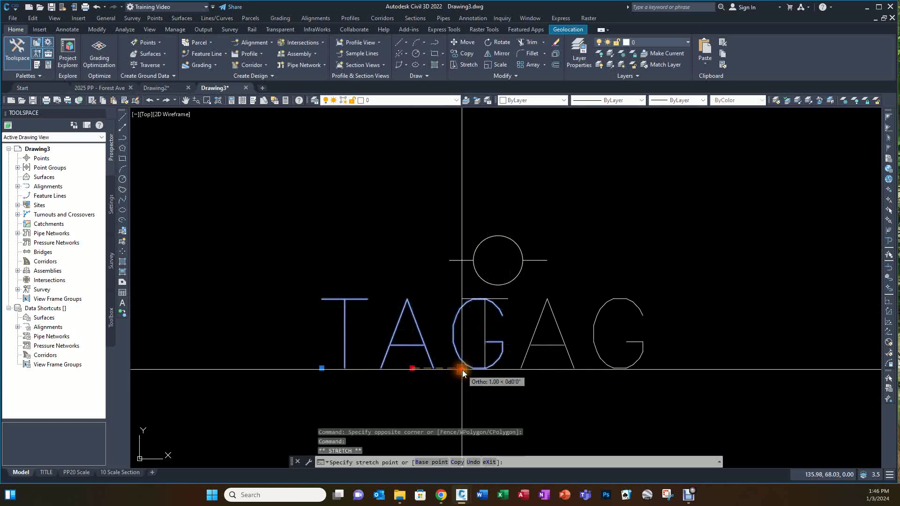
click(498, 370)
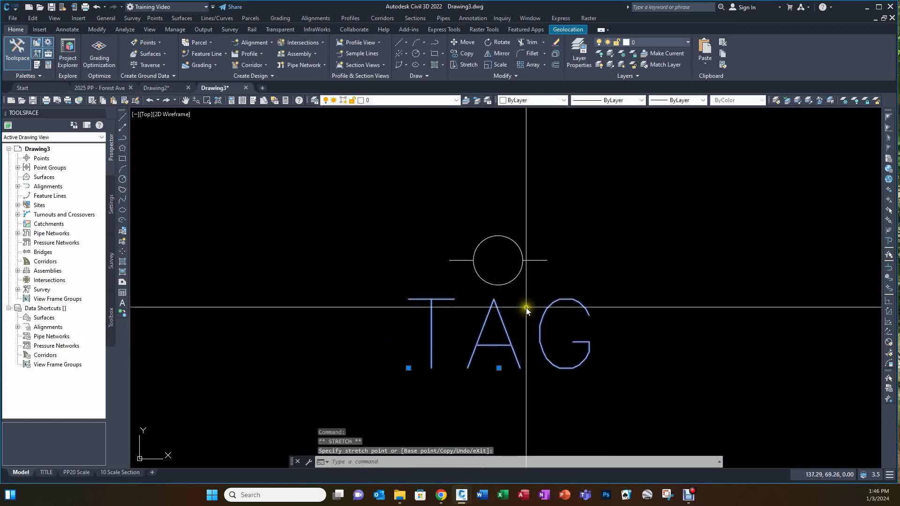
- Scale the TAG attribute by a factor of 0.5 about its center insertion point
click(498, 368)
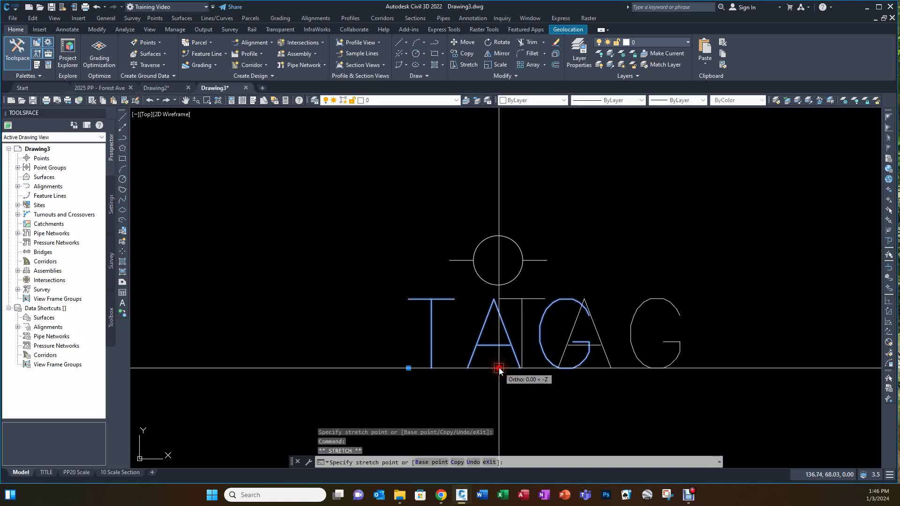
key(space)
key(space)
key(space)
text(.5)
key(Return)
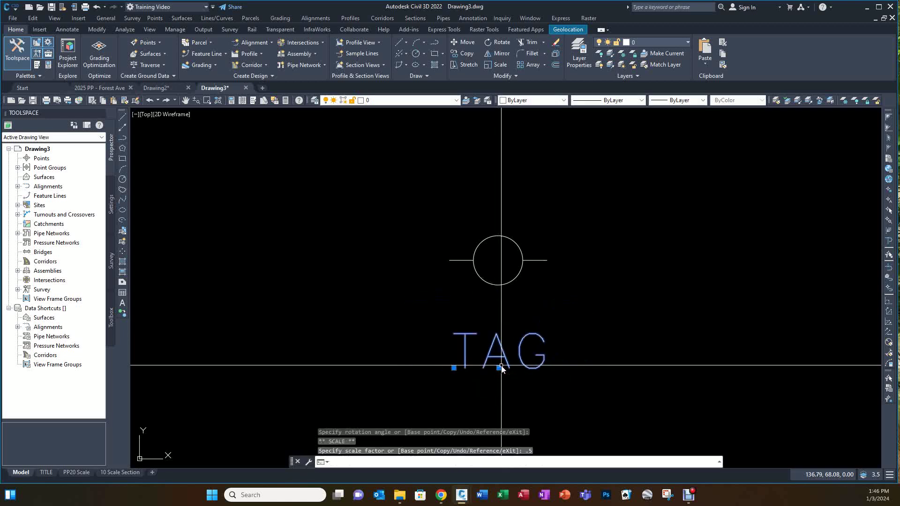
- Move the TAG attribute straight up so it sits just below the circle, and clear the selection
click(499, 368)
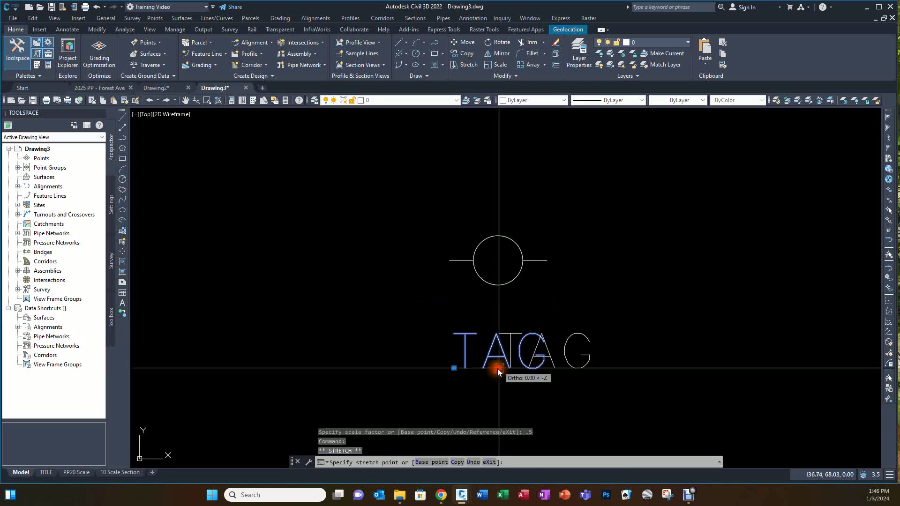
click(499, 333)
key(Escape)
key(Escape)
key(Escape)
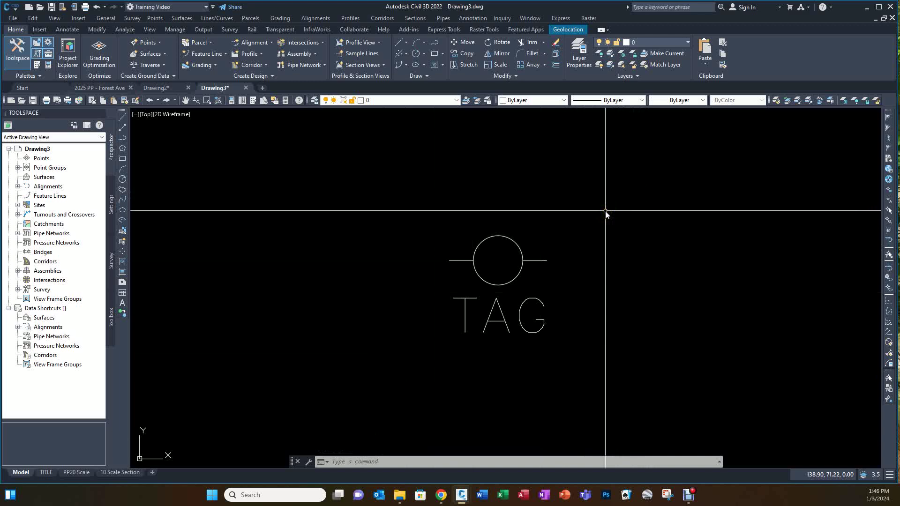
- Start a block definition named PP UTILITY with its base point at the circle's center
text(block)
key(Return)
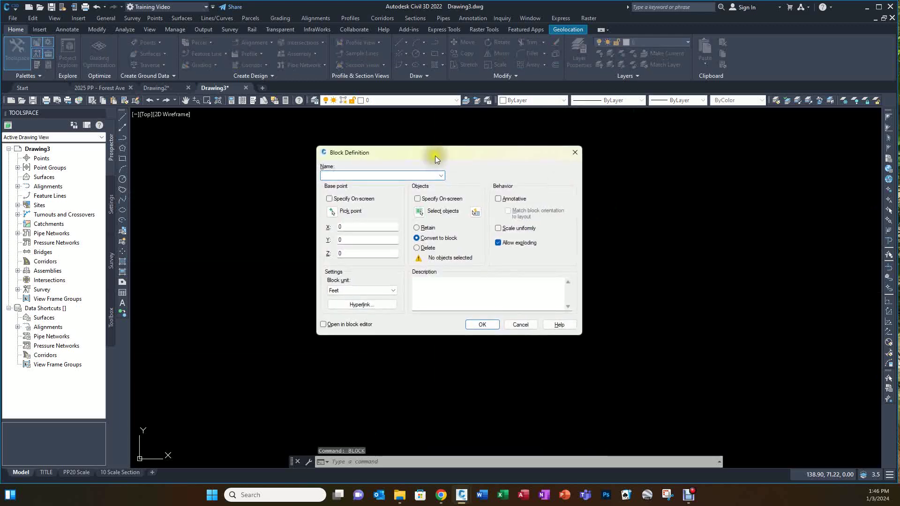
click(384, 177)
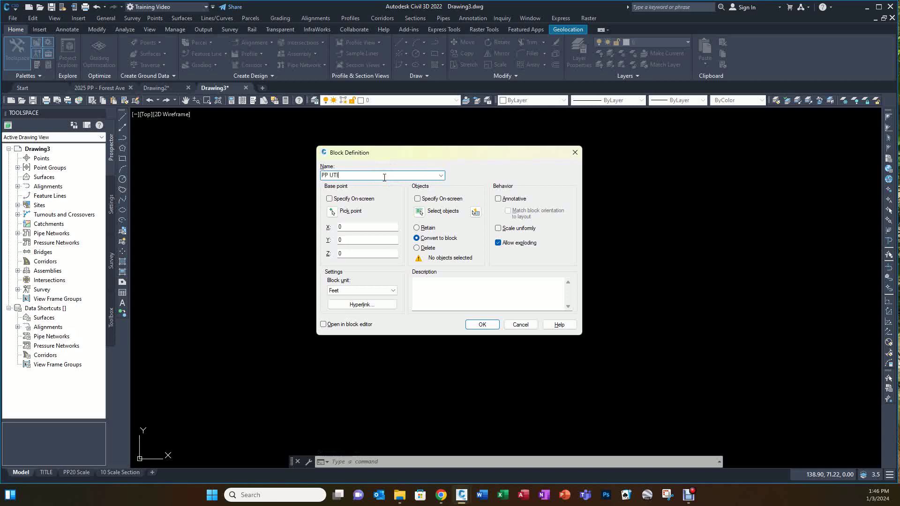
click(332, 211)
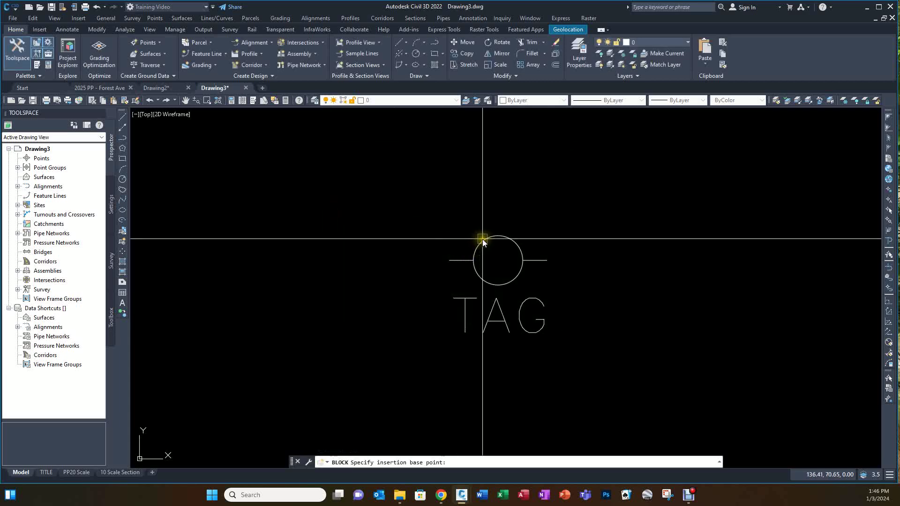
text(CEN)
key(Return)
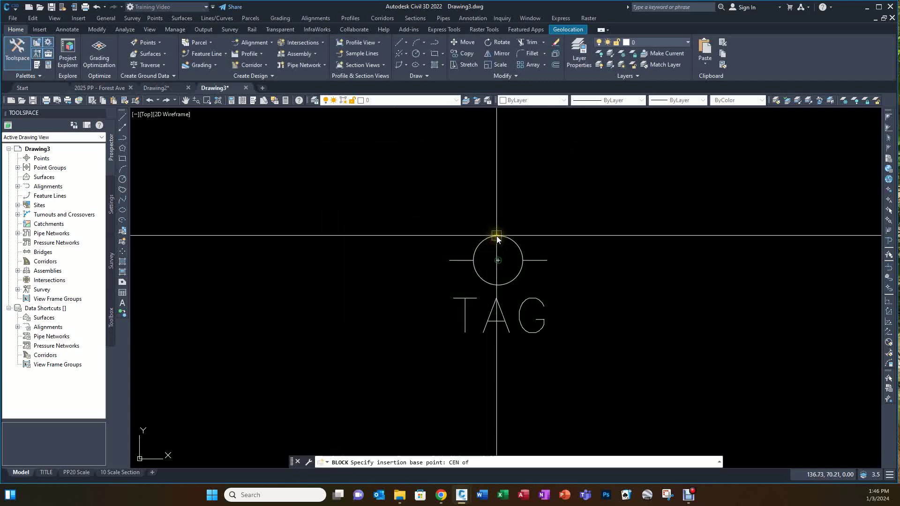
click(496, 235)
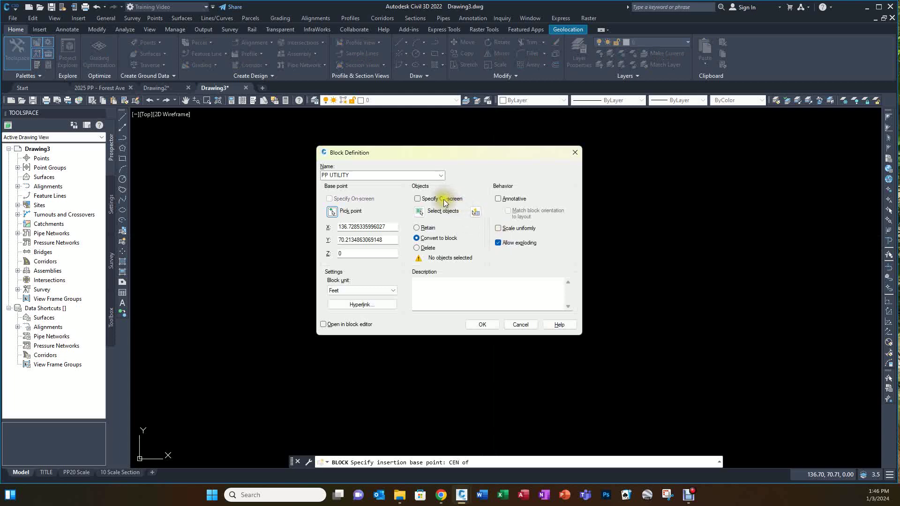
- Select the circle, both line stubs and the TAG attribute as the block's objects, and create the block with Convert to block
click(420, 212)
click(593, 364)
click(387, 193)
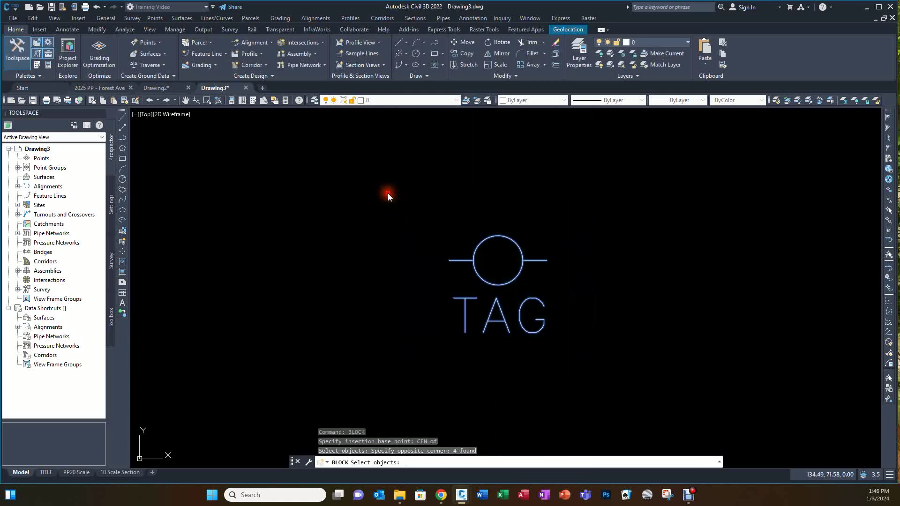
key(Return)
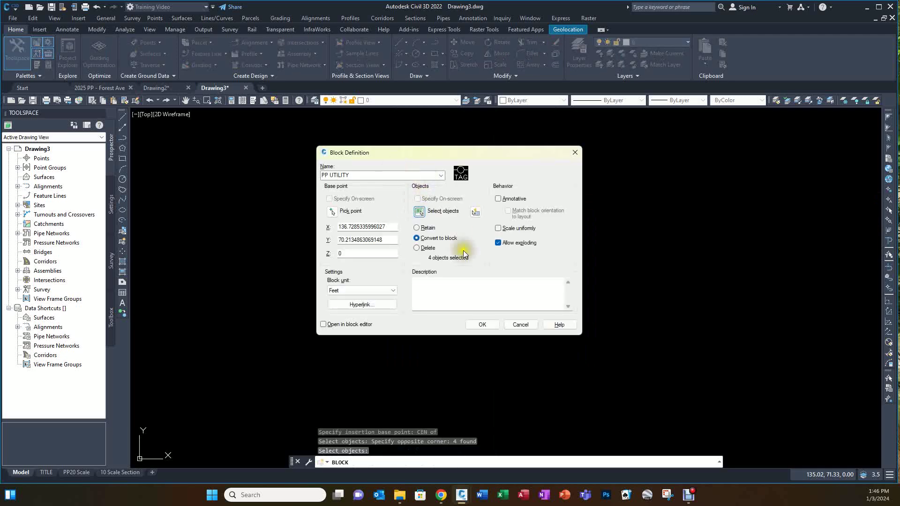
click(481, 325)
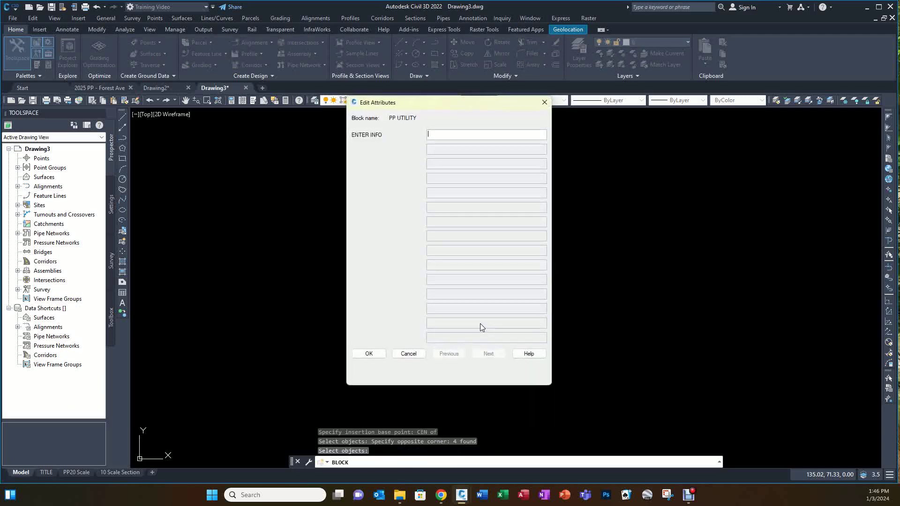
- Enter ELEC as the ENTER INFO attribute value of the new PP UTILITY block
click(446, 132)
drag(428, 102, 248, 129)
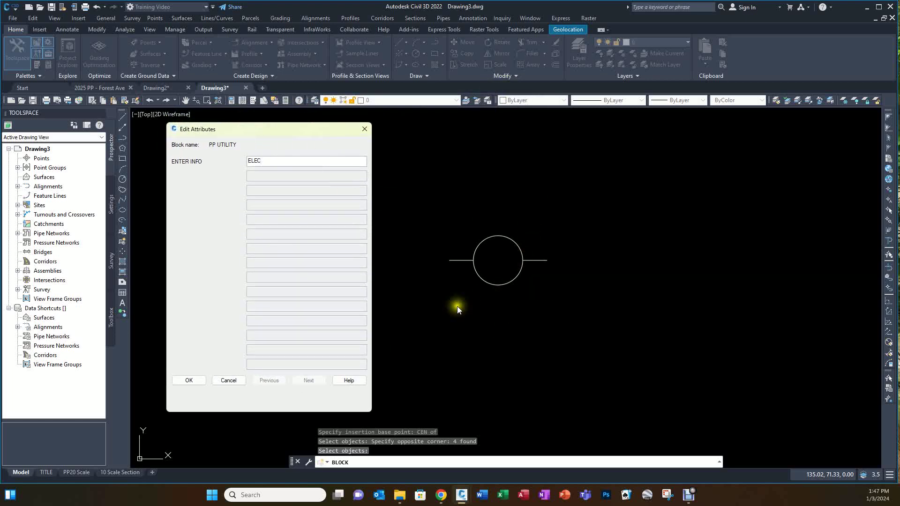
click(189, 380)
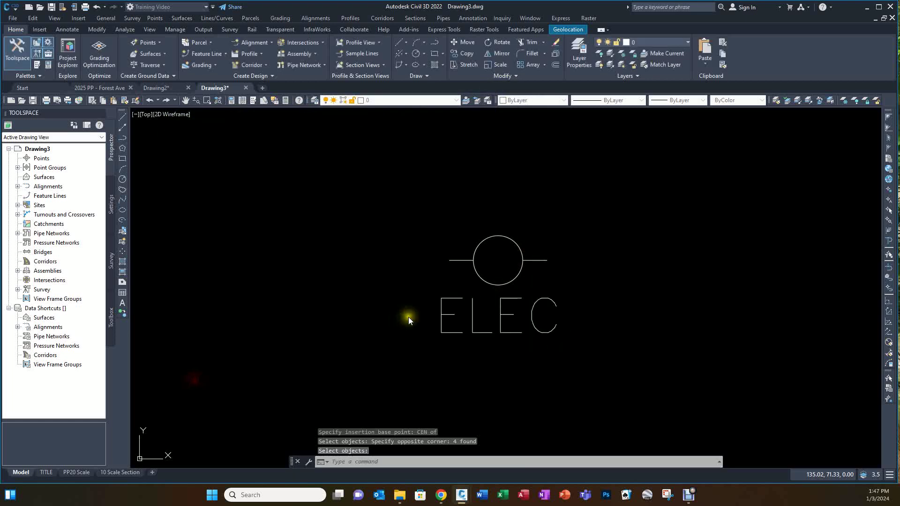
- Move the PP UTILITY block to the right by its center grip with Ortho off, and clear the selection
click(501, 283)
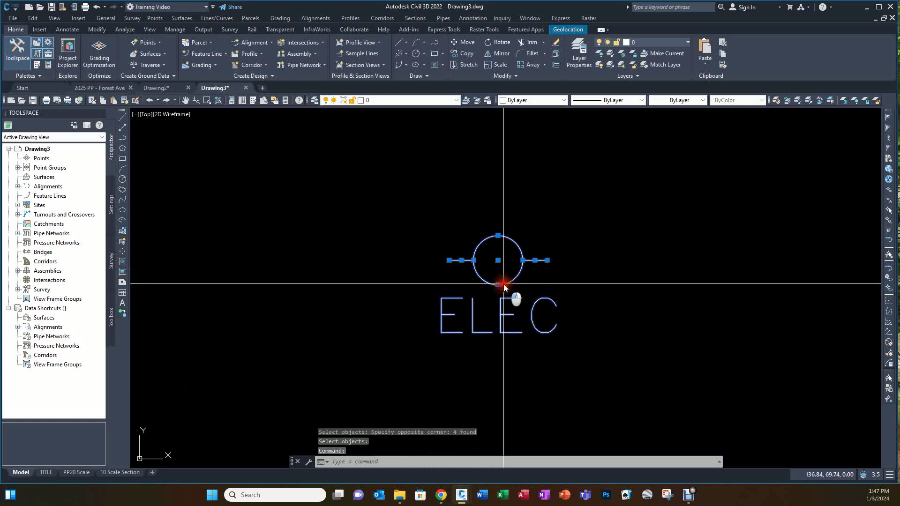
click(497, 260)
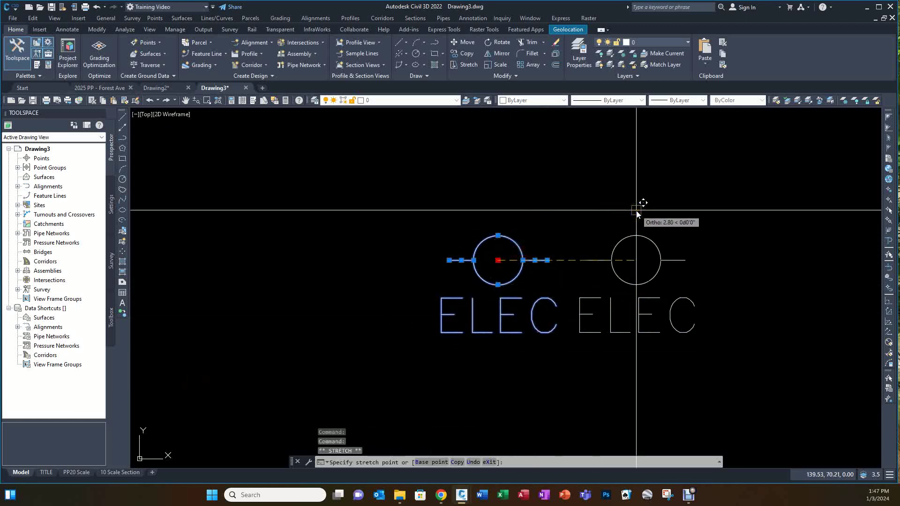
scroll(591, 258, down, 5)
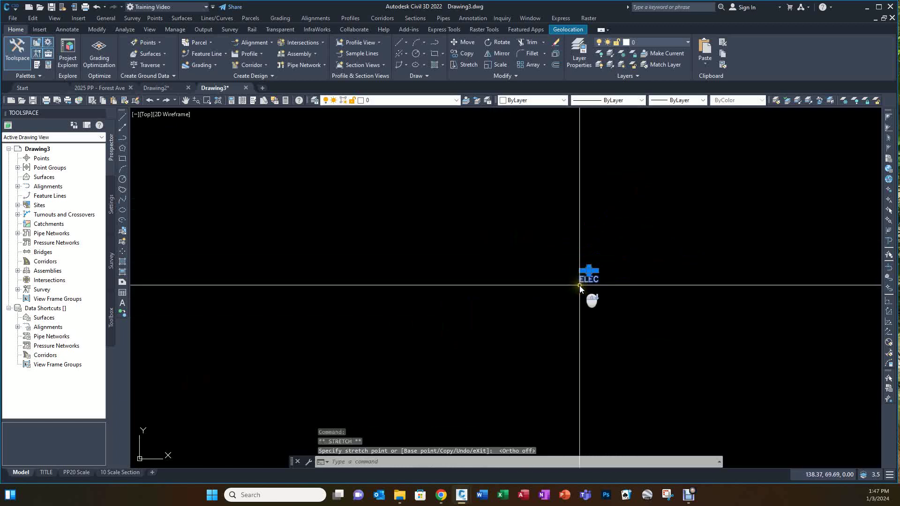
scroll(587, 271, up, 5)
scroll(581, 264, up, 2)
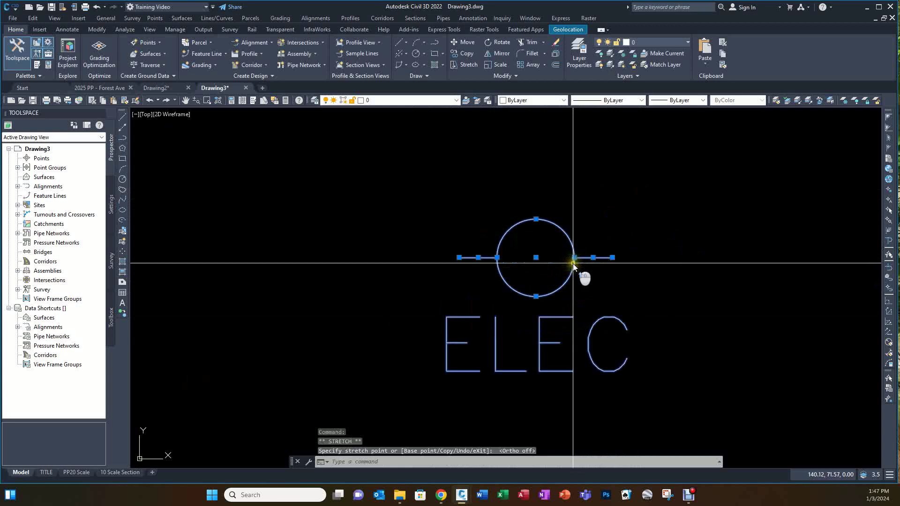
right_click(543, 319)
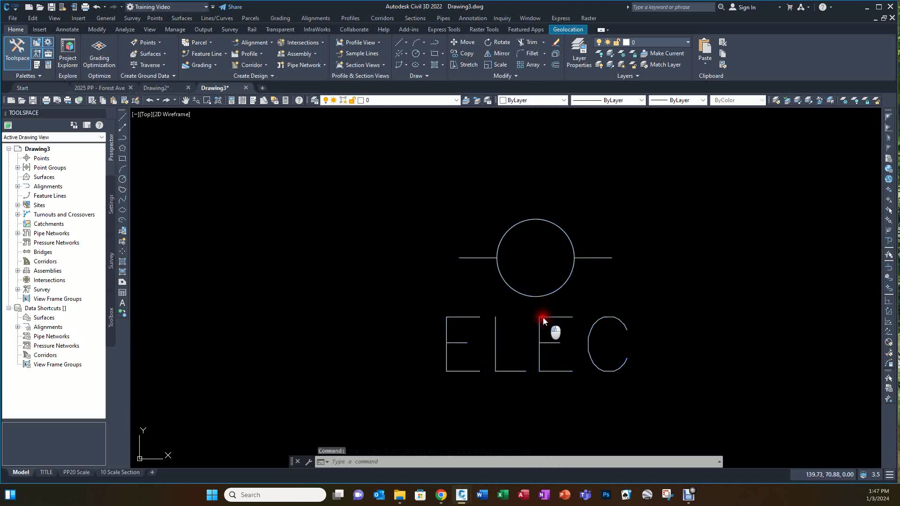
- Set the PP UTILITY block's TAG attribute value to JU
double_click(544, 317)
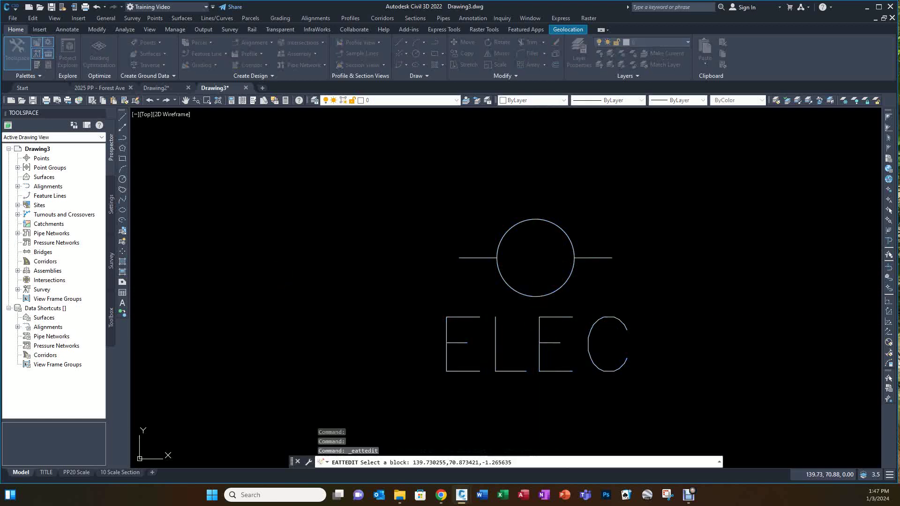
drag(196, 111, 391, 134)
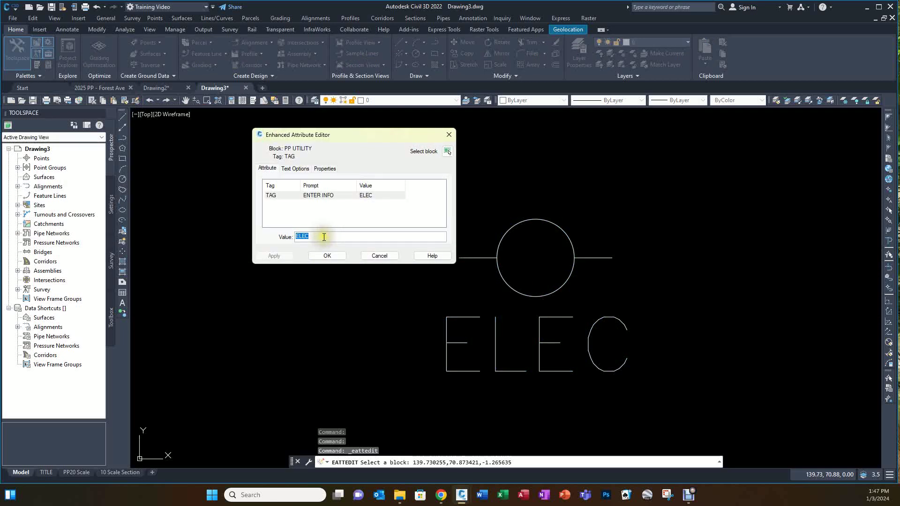
click(239, 234)
text(JU)
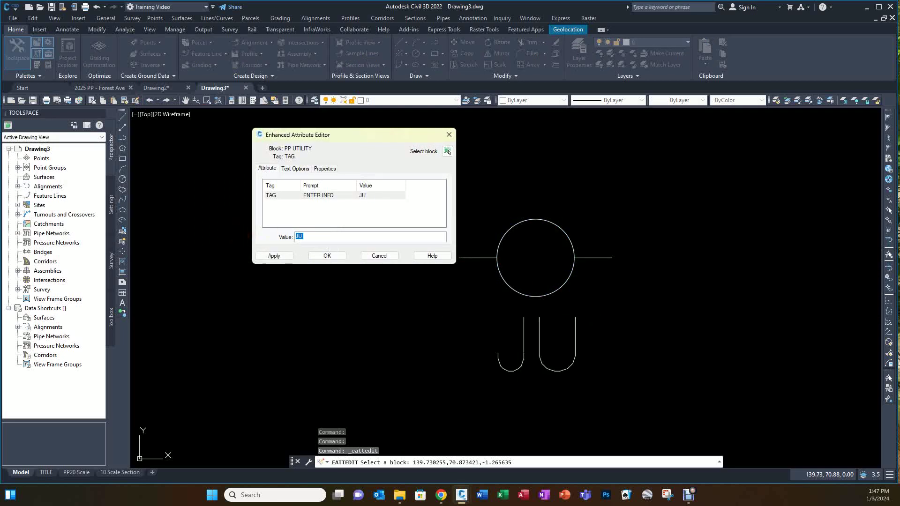
click(323, 259)
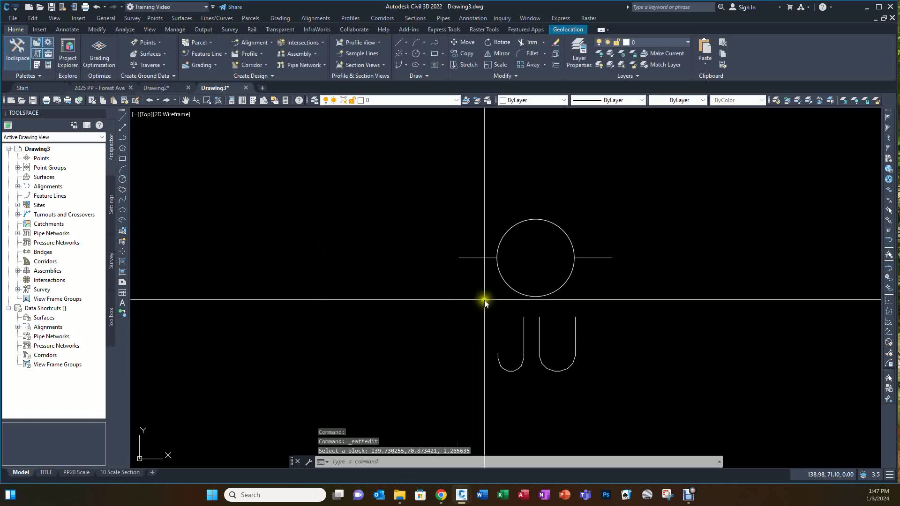
- Move the PP UTILITY block up and slightly to the right by its center grip, and clear the selection
scroll(521, 302, down, 1)
click(524, 297)
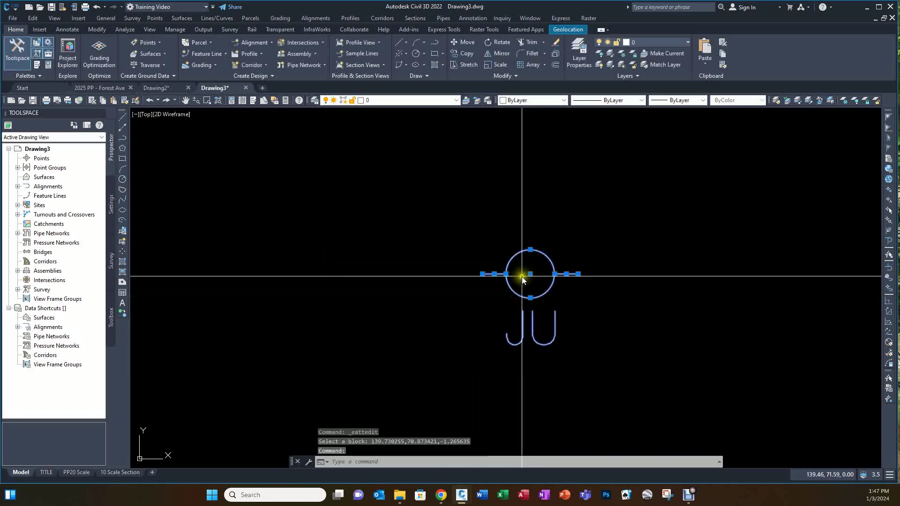
click(530, 274)
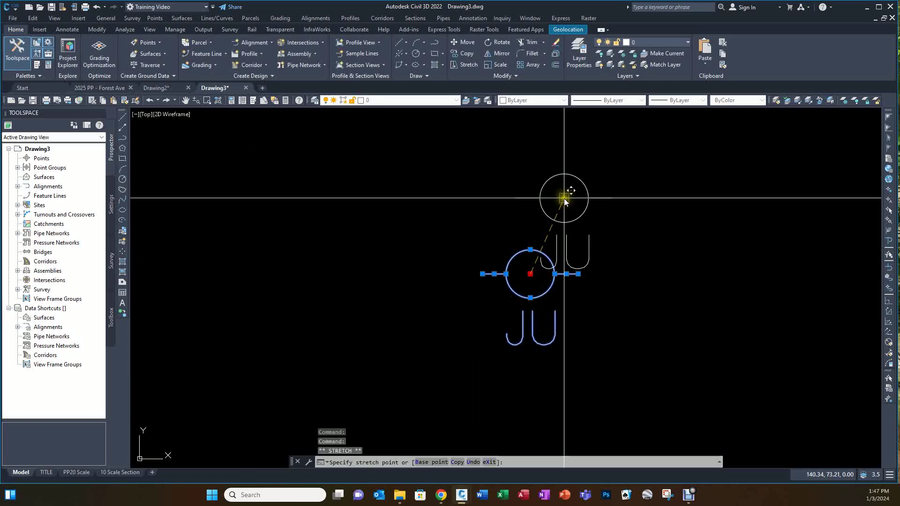
key(Escape)
key(Escape)
key(Escape)
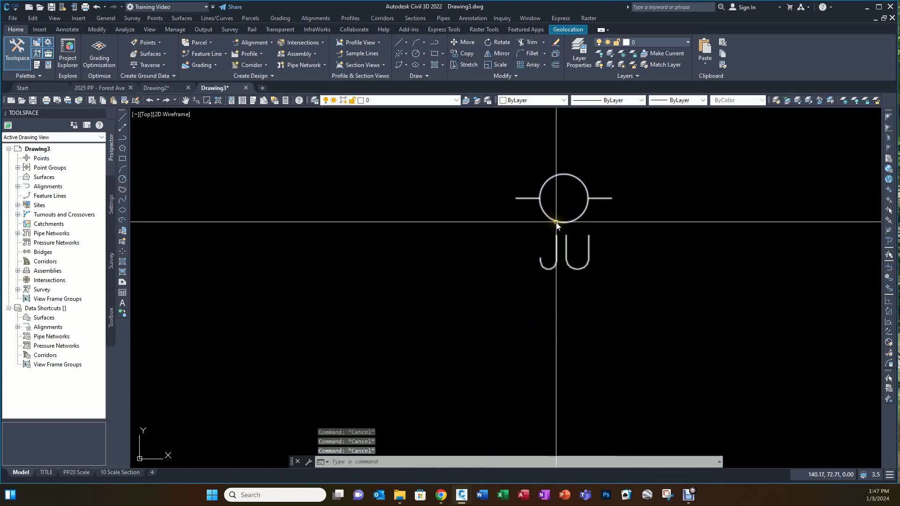
- Set the PP UTILITY block's TAG attribute value to PP
double_click(567, 255)
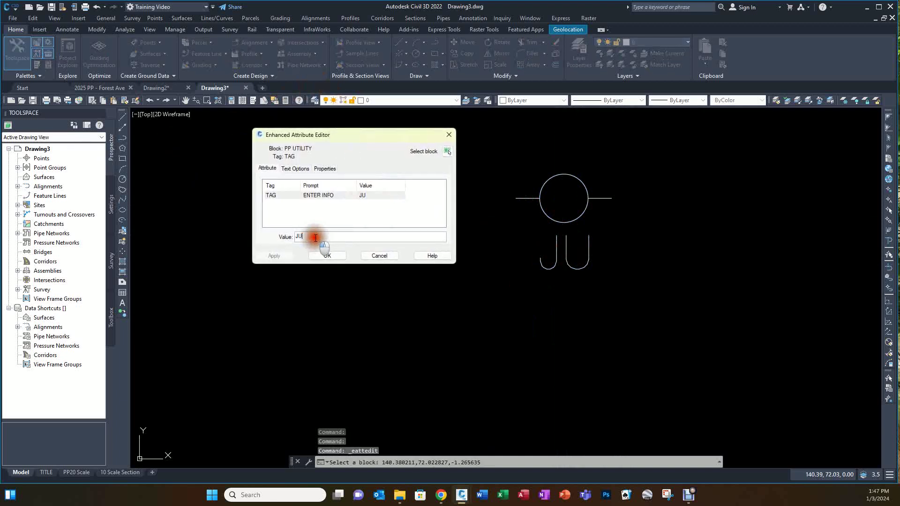
text(PP)
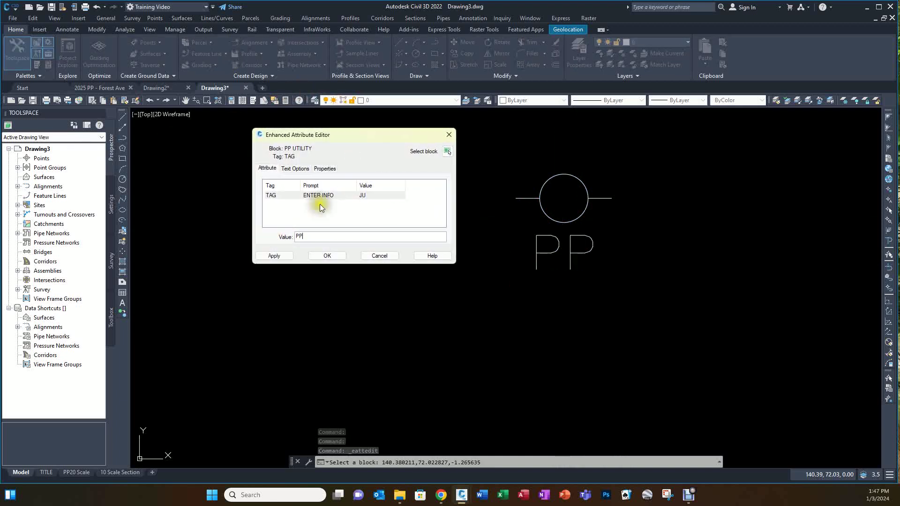
click(326, 256)
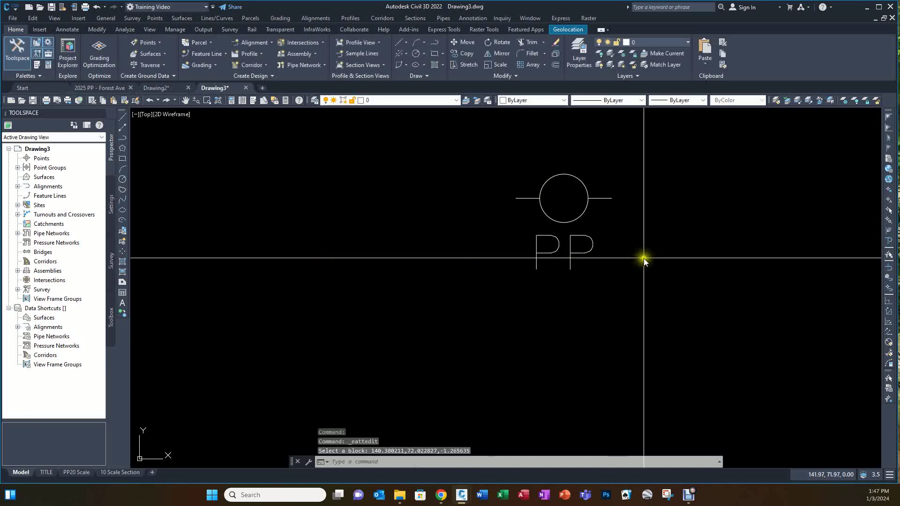
- Assign the PP UTILITY block to the TEMP layer and clear the selection
scroll(558, 277, down, 3)
scroll(584, 265, up, 5)
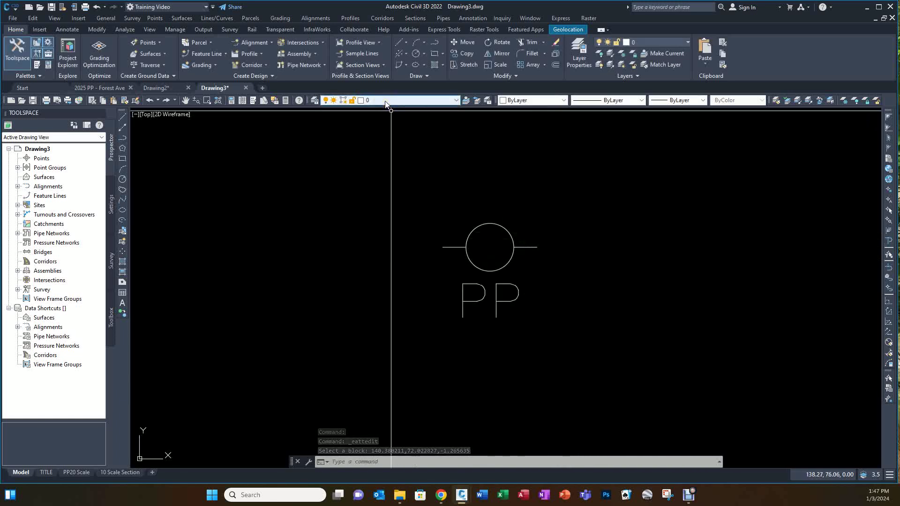
click(491, 223)
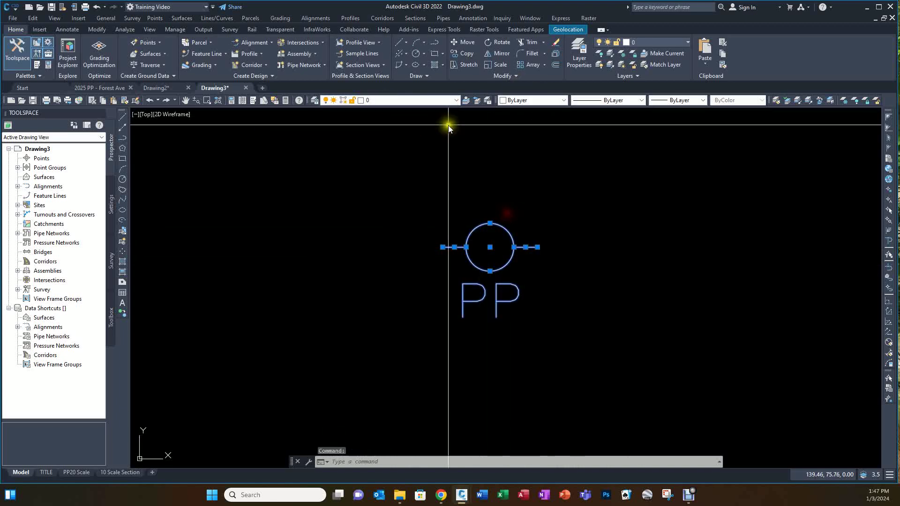
click(437, 102)
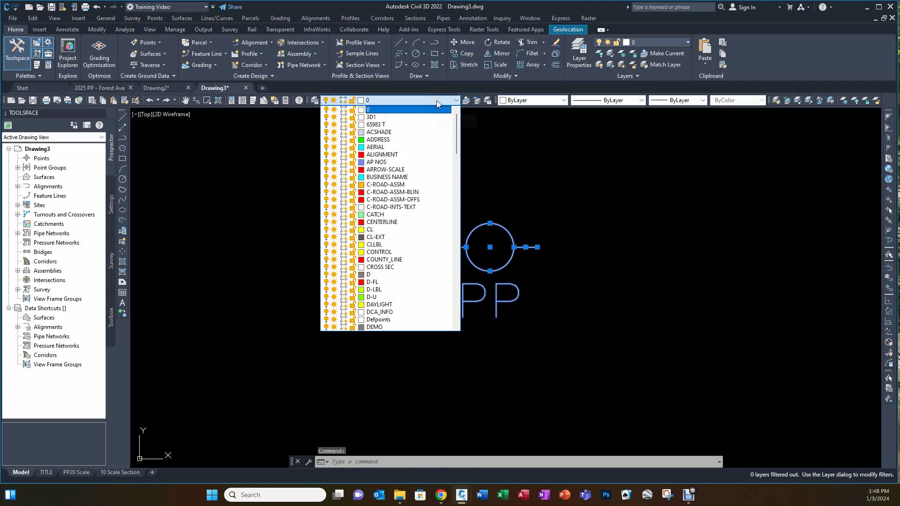
key(t)
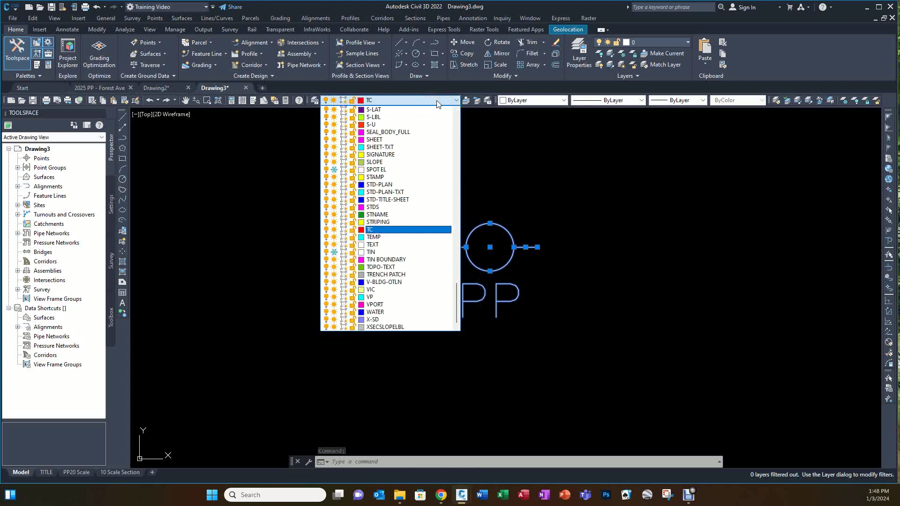
click(382, 237)
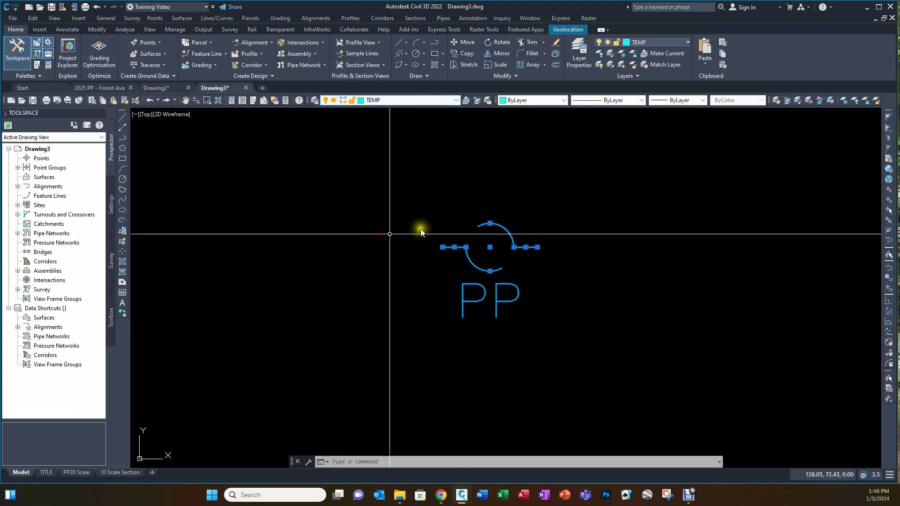
key(Escape)
key(Escape)
key(Escape)
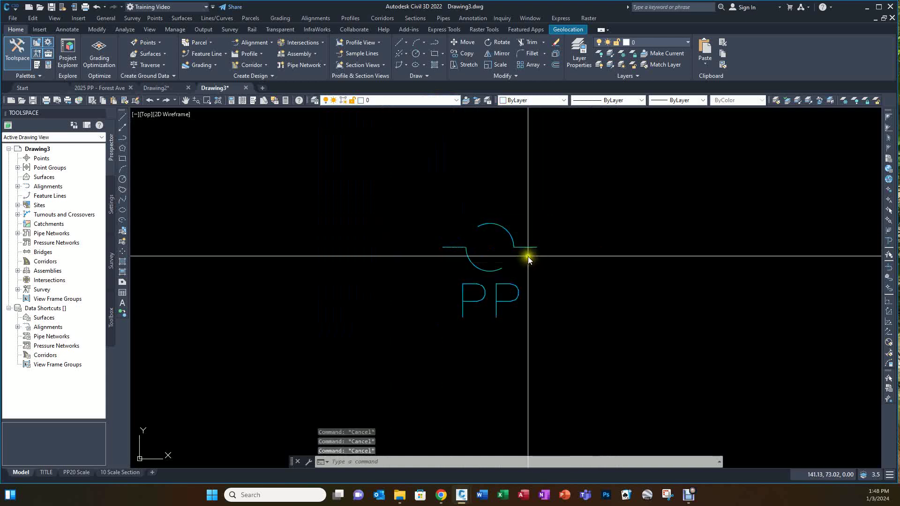
- Examine the layers available for the PP UTILITY block, leaving its layer assignment as it is
click(500, 226)
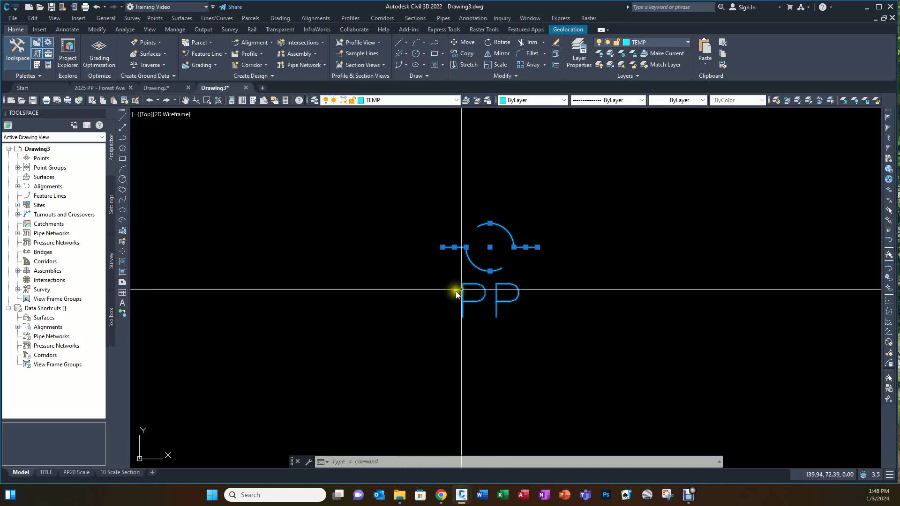
click(403, 102)
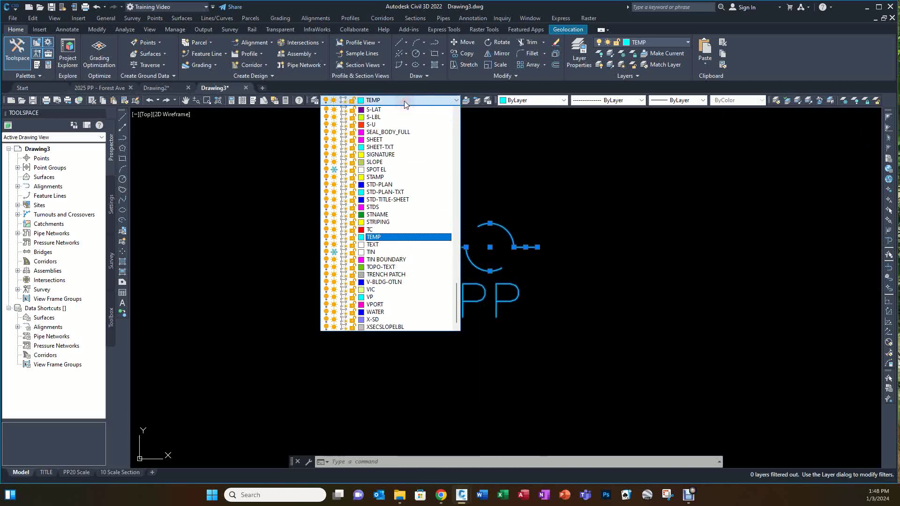
scroll(404, 103, up, 10)
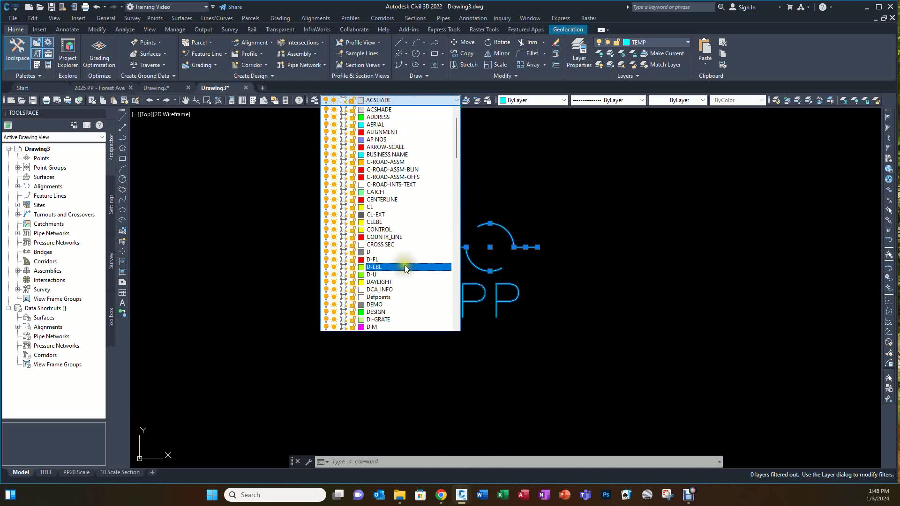
scroll(403, 224, down, 15)
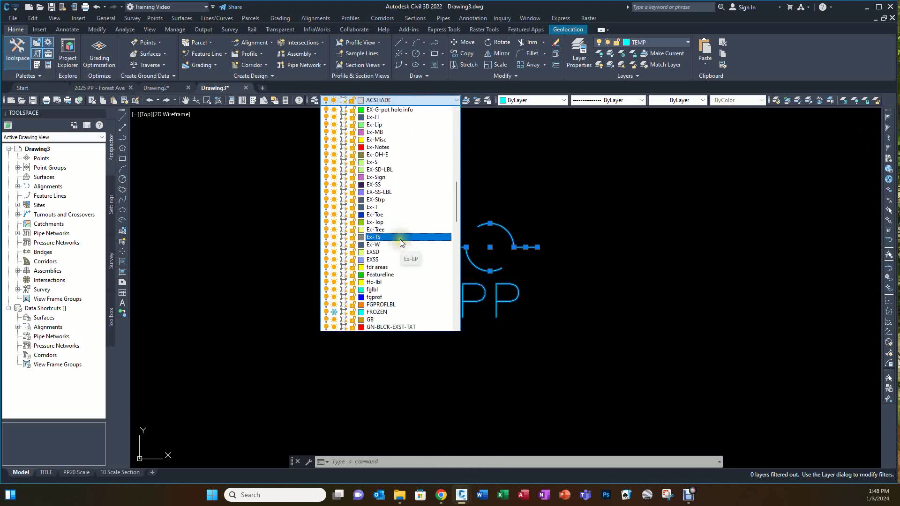
scroll(399, 242, down, 8)
scroll(401, 247, down, 9)
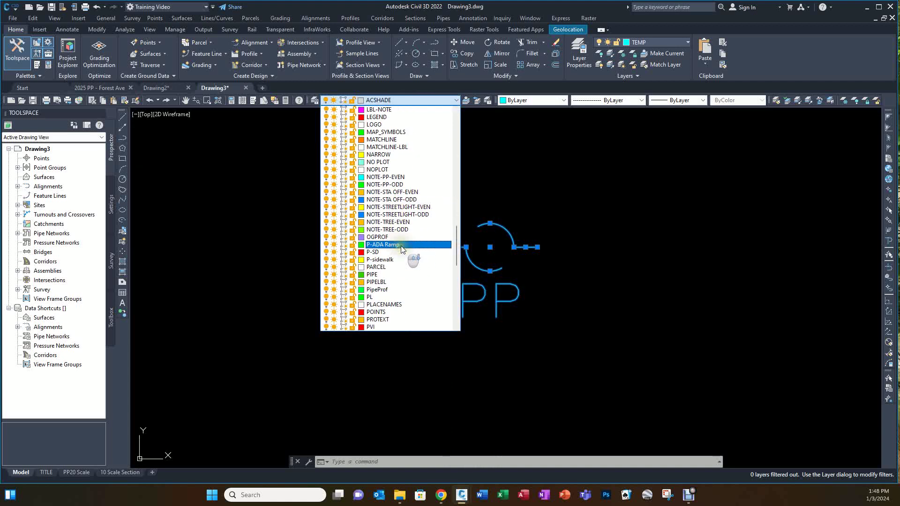
scroll(401, 252, down, 5)
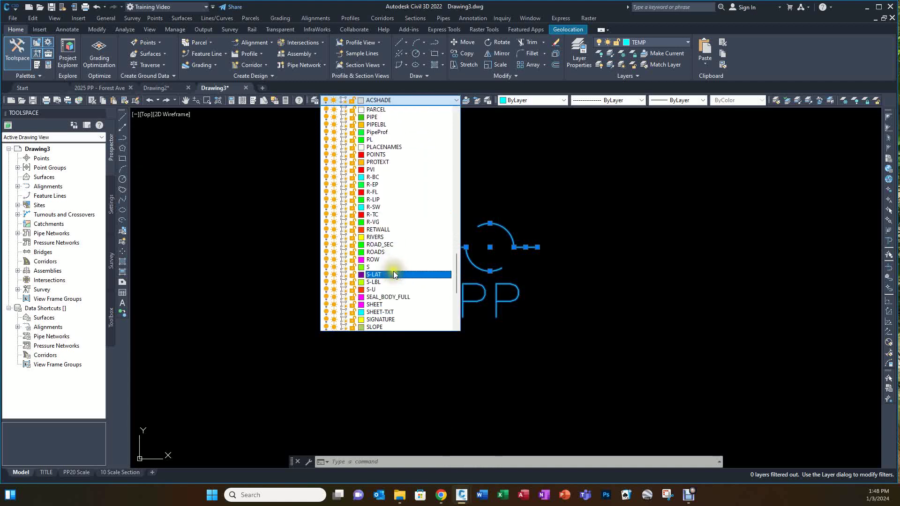
scroll(394, 274, down, 3)
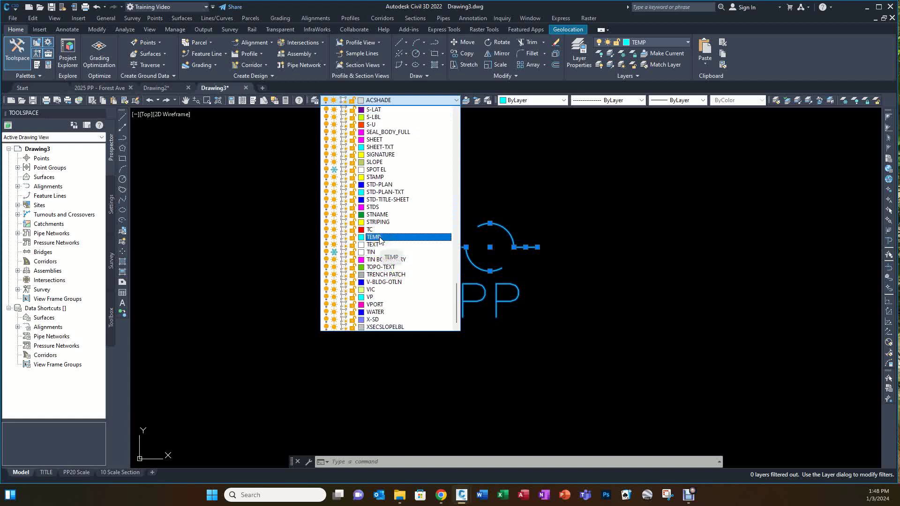
key(Escape)
key(Escape)
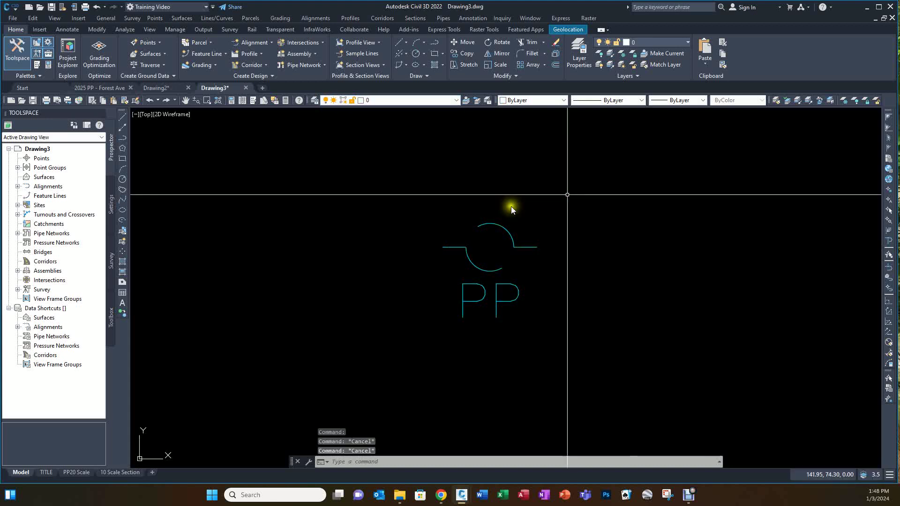
- Select the PP UTILITY block
click(491, 226)
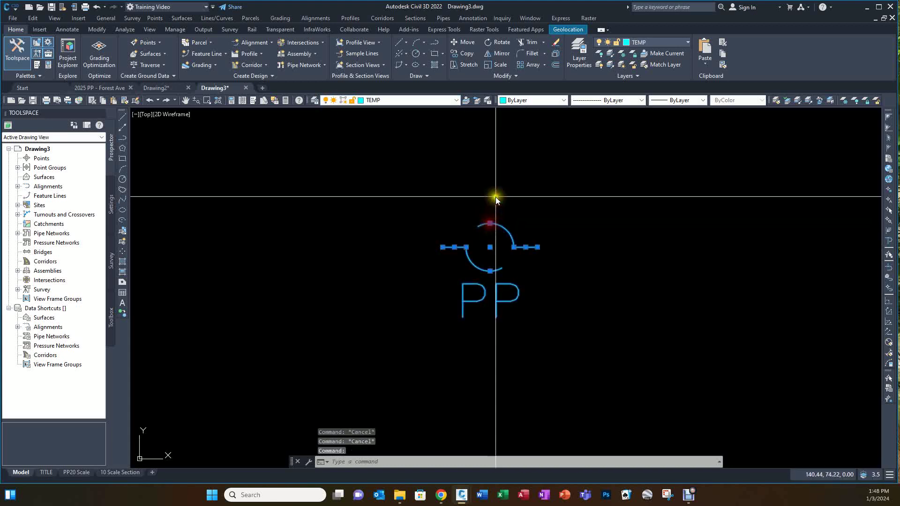